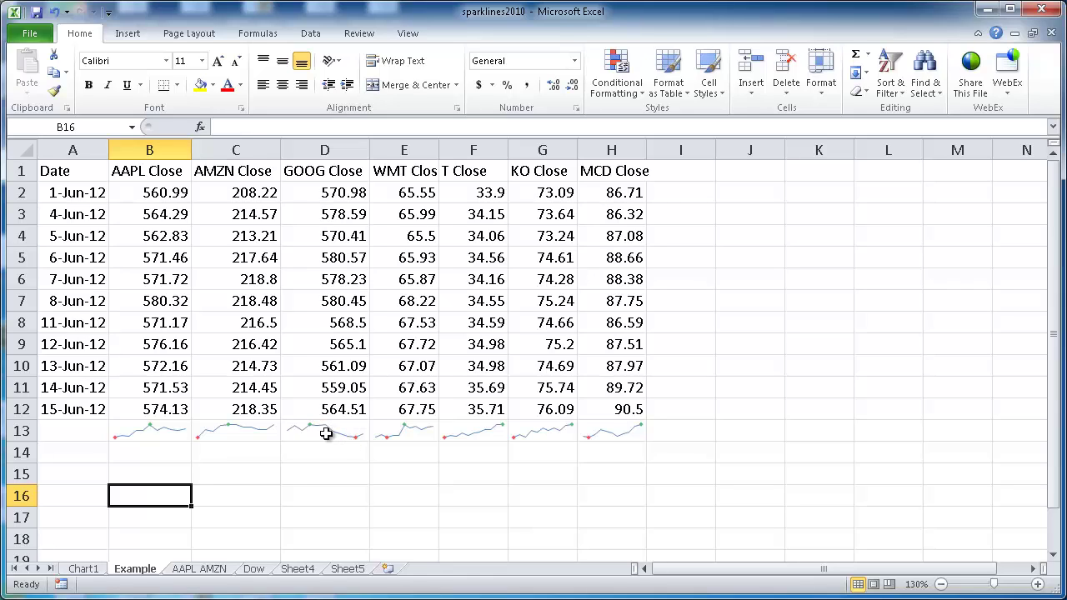
Examine the line chart on Chart1 and the sample sparklines on the Example, AAPL AMZN and Dow sheets
{"action": "left_click", "coordinate": [86, 568]}
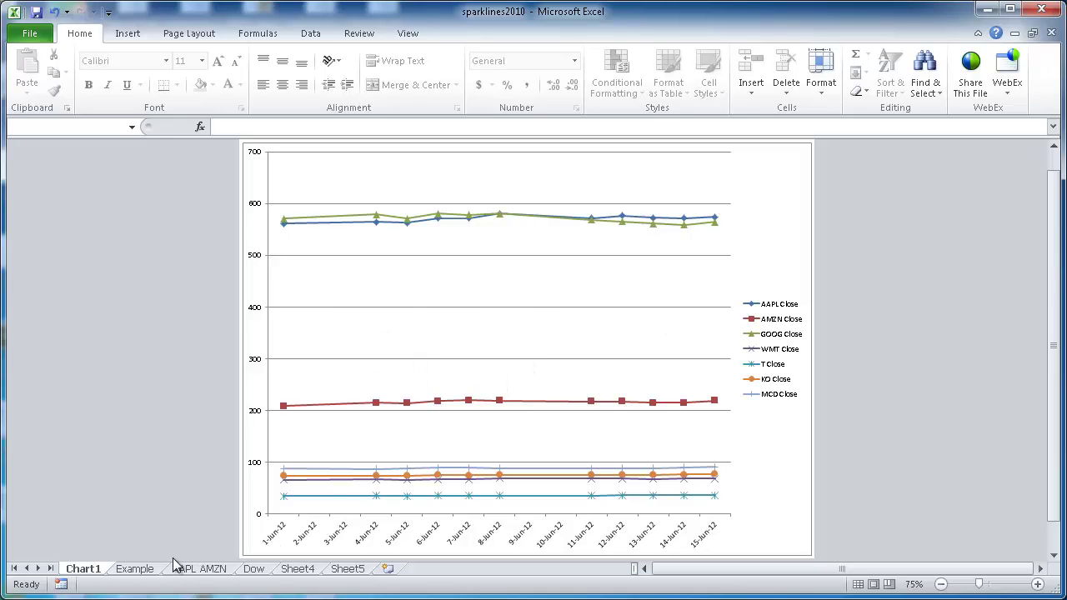
{"action": "left_click", "coordinate": [135, 569]}
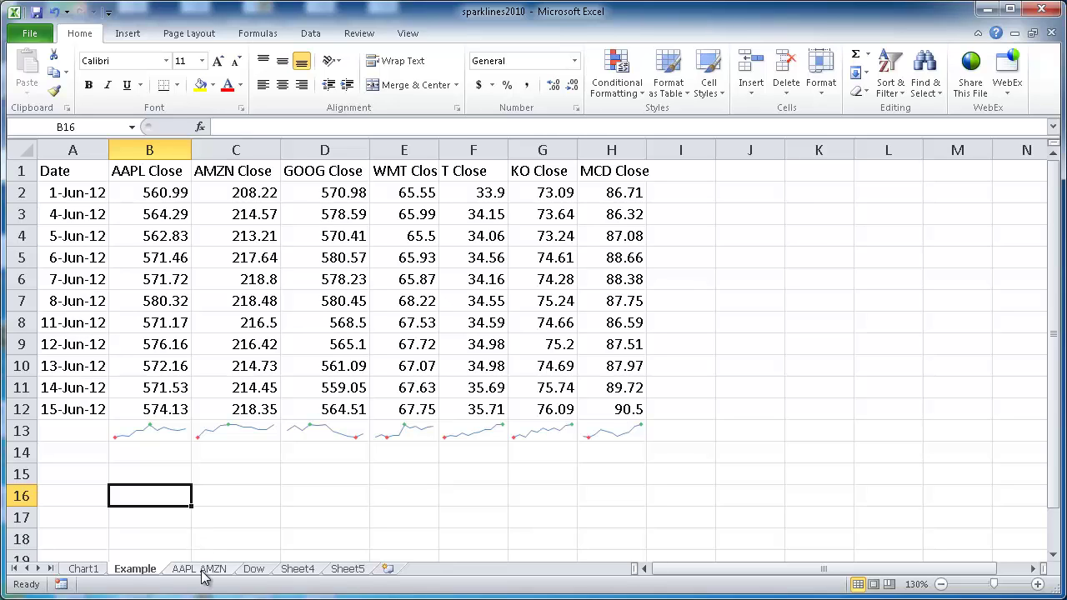
{"action": "left_click", "coordinate": [200, 568]}
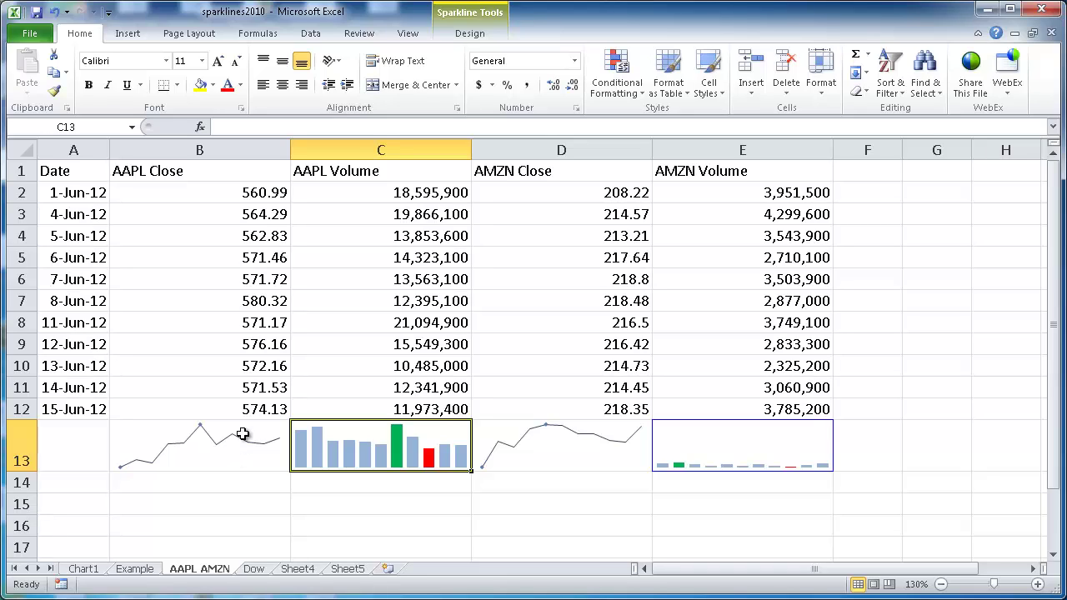
{"action": "left_click", "coordinate": [233, 449]}
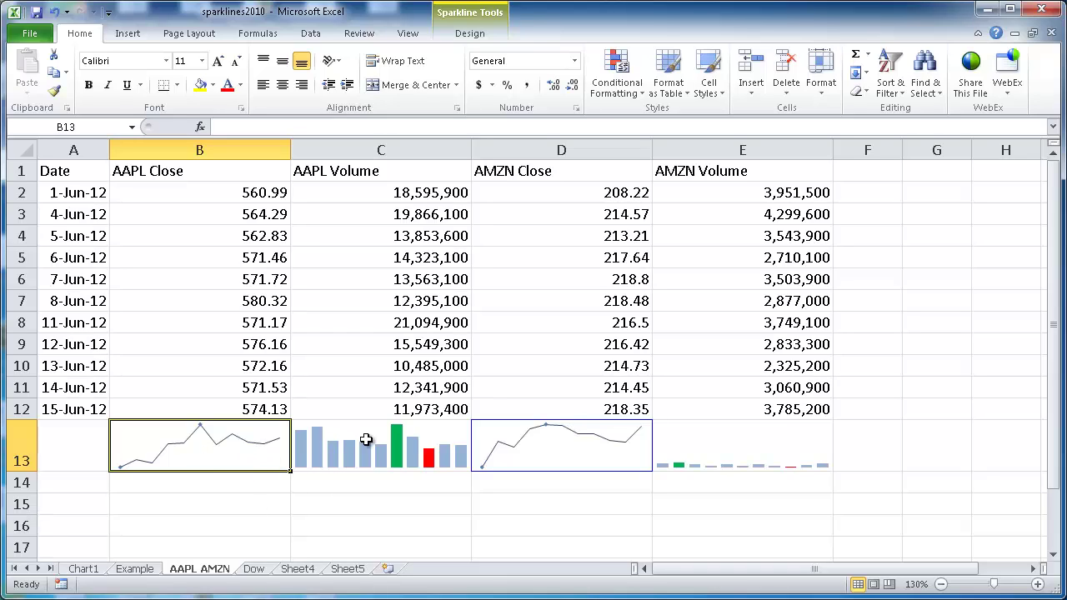
{"action": "left_click", "coordinate": [366, 441]}
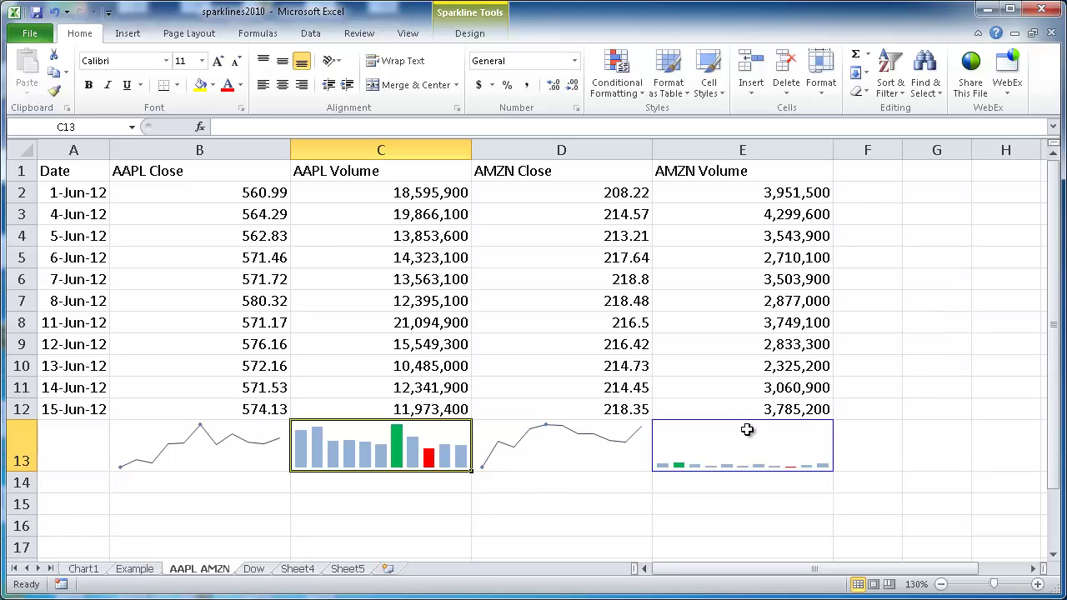
{"action": "left_click", "coordinate": [254, 568]}
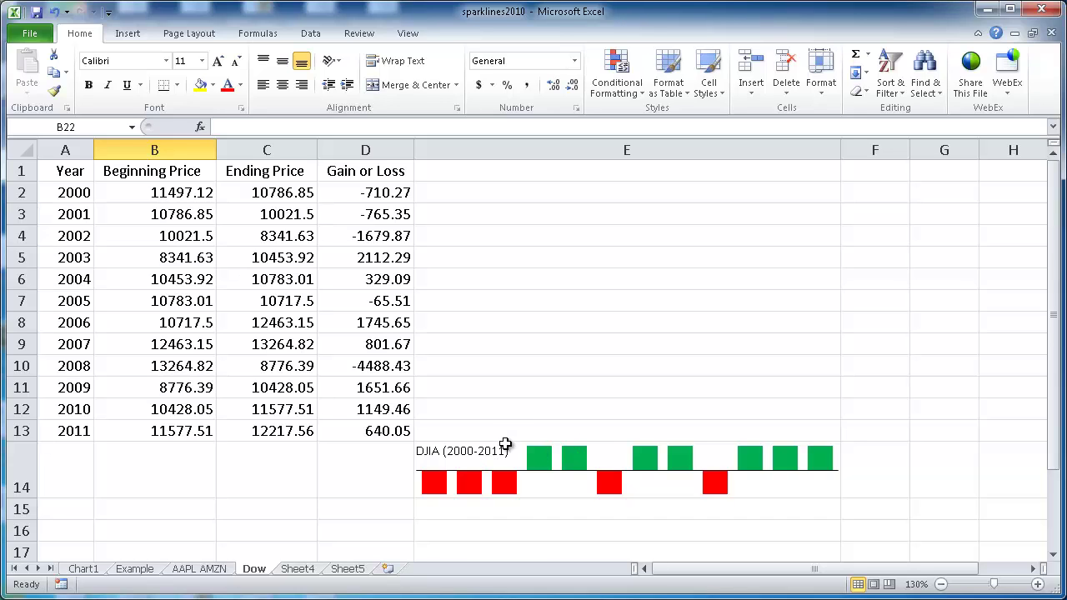
Copy the stock price and volume table A1:E12 from the AAPL AMZN sheet to cell A1 of Sheet4
{"action": "left_click", "coordinate": [210, 572]}
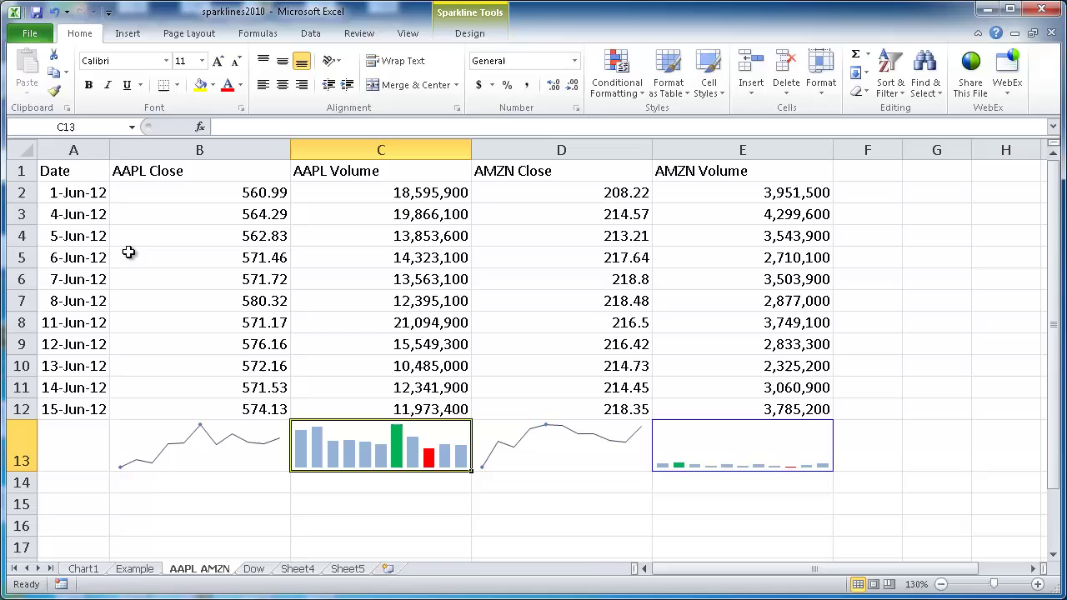
{"action": "left_click_drag", "start_coordinate": [73, 170], "coordinate": [670, 401]}
{"action": "key", "text": "ctrl+c"}
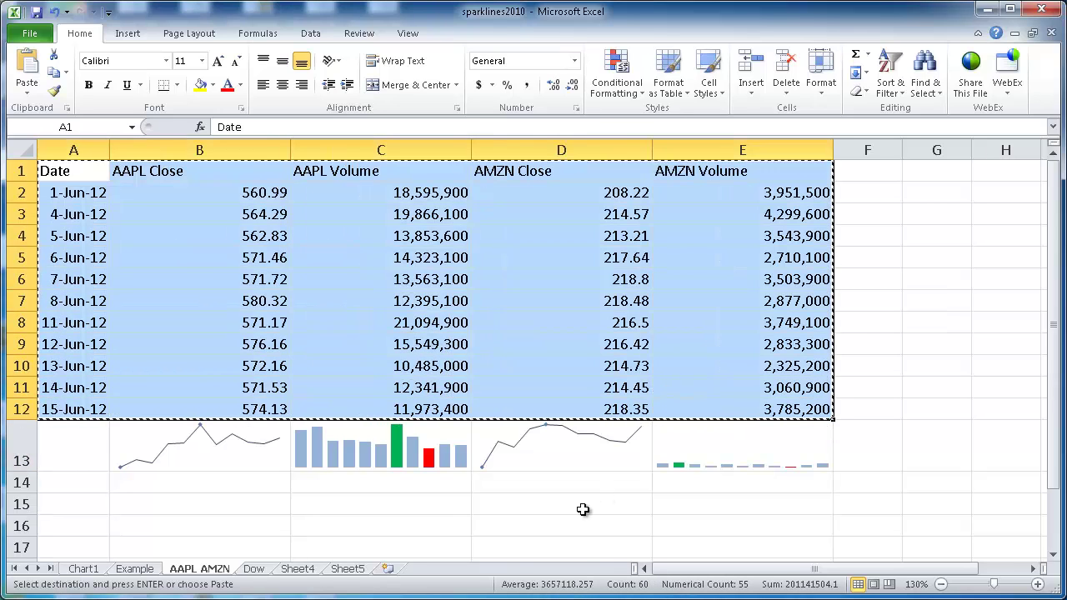
{"action": "left_click", "coordinate": [302, 570]}
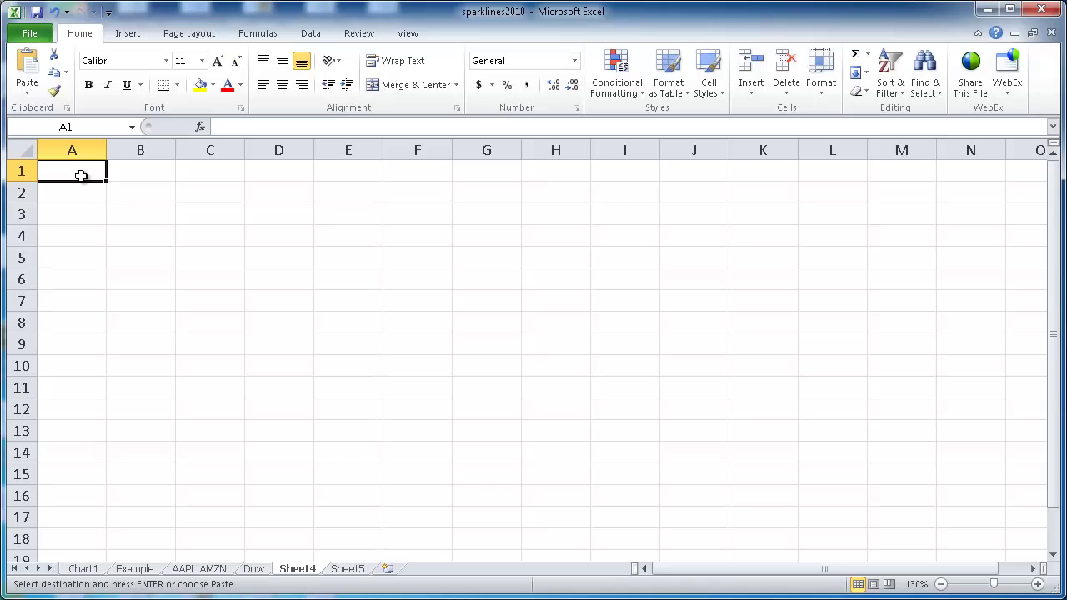
{"action": "key", "text": "ctrl+v"}
Autofit the widths of columns A through E on Sheet4 to their contents
{"action": "left_click_drag", "start_coordinate": [79, 152], "coordinate": [358, 142]}
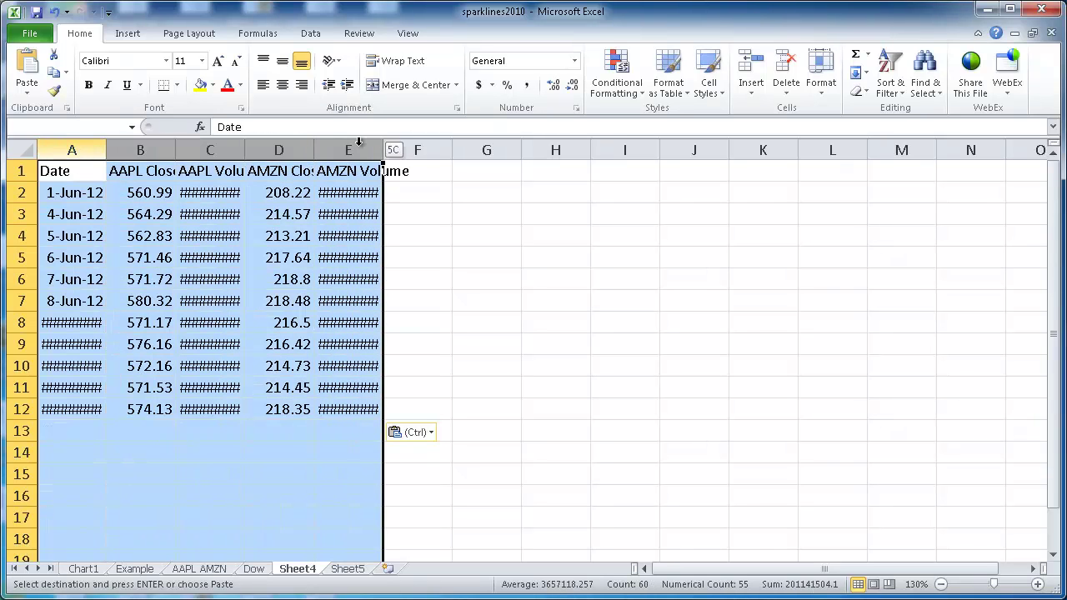
{"action": "left_click_drag", "start_coordinate": [106, 149], "coordinate": [105, 149]}
{"action": "double_click", "coordinate": [105, 150]}
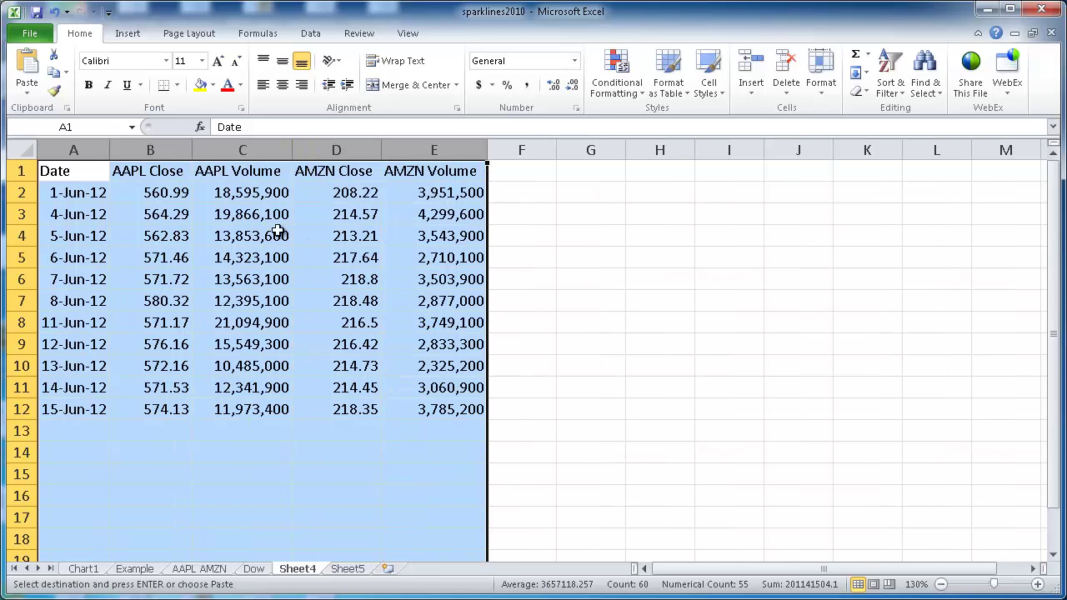
{"action": "left_click", "coordinate": [232, 434]}
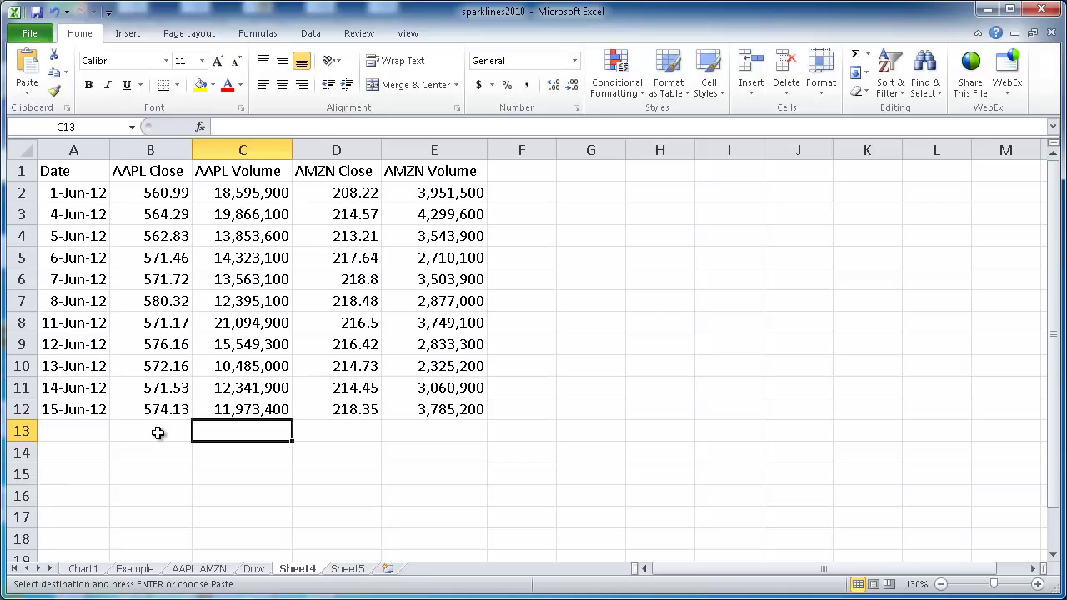
Insert a line sparkline in B13 for the AAPL Close prices, using data range B2:B12
{"action": "left_click", "coordinate": [157, 433]}
{"action": "left_click", "coordinate": [138, 38]}
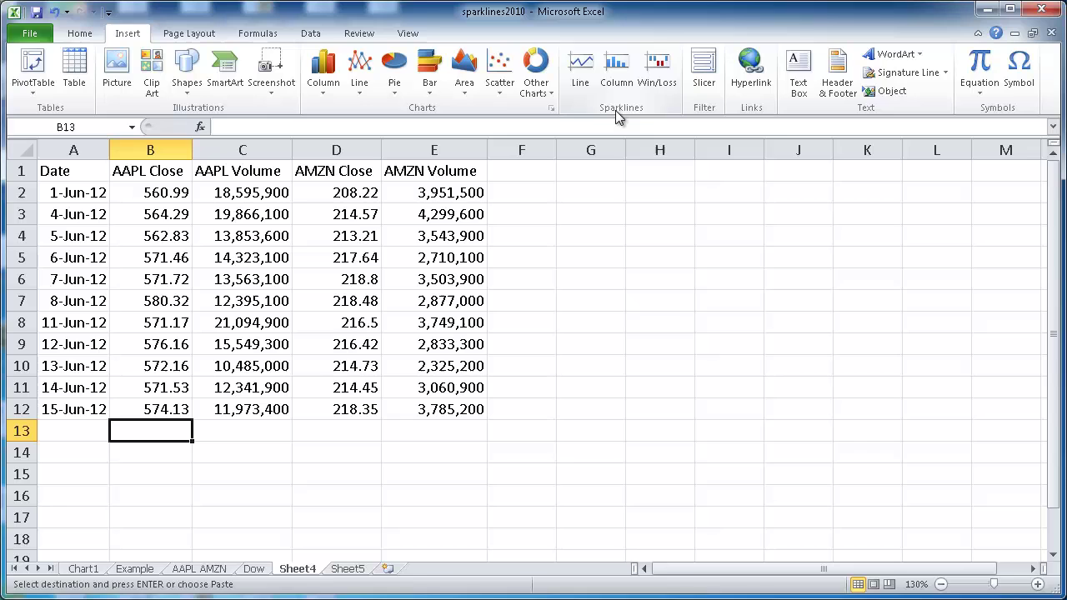
{"action": "left_click", "coordinate": [579, 71]}
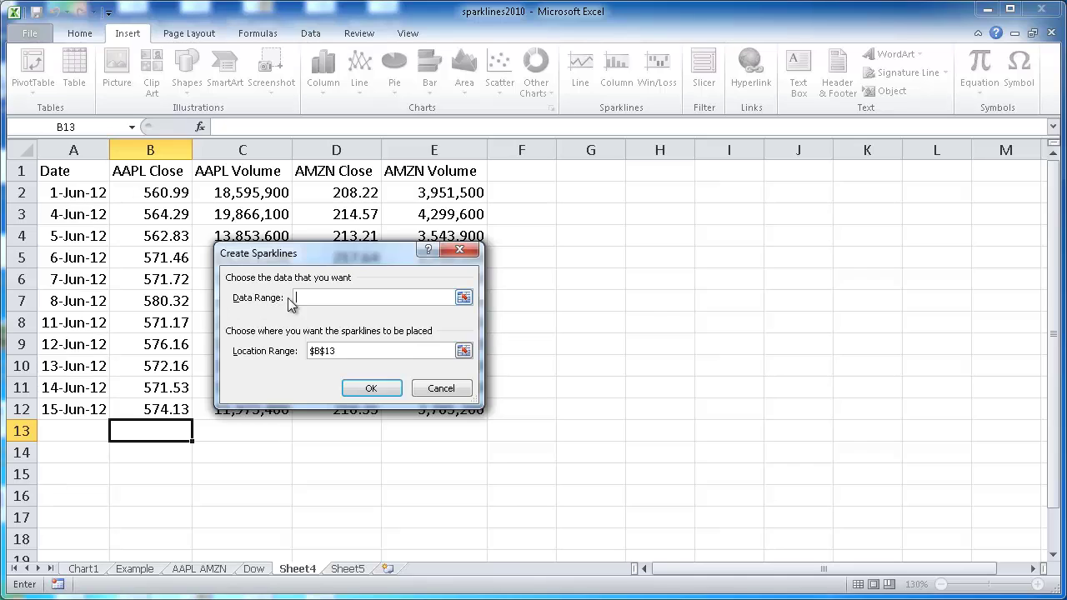
{"action": "left_click_drag", "start_coordinate": [156, 193], "coordinate": [155, 410]}
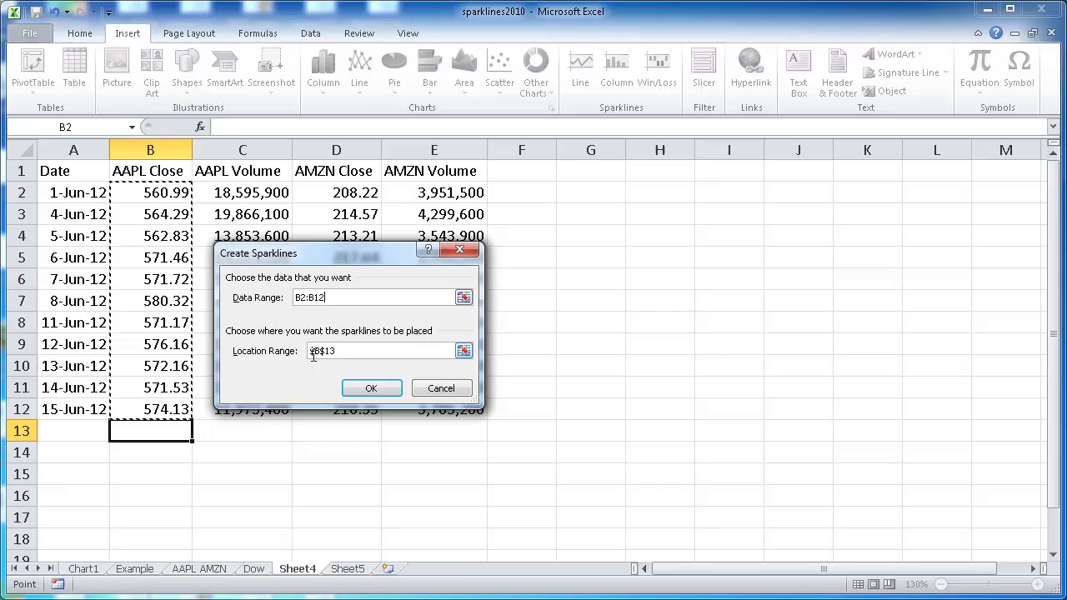
{"action": "left_click", "coordinate": [369, 390]}
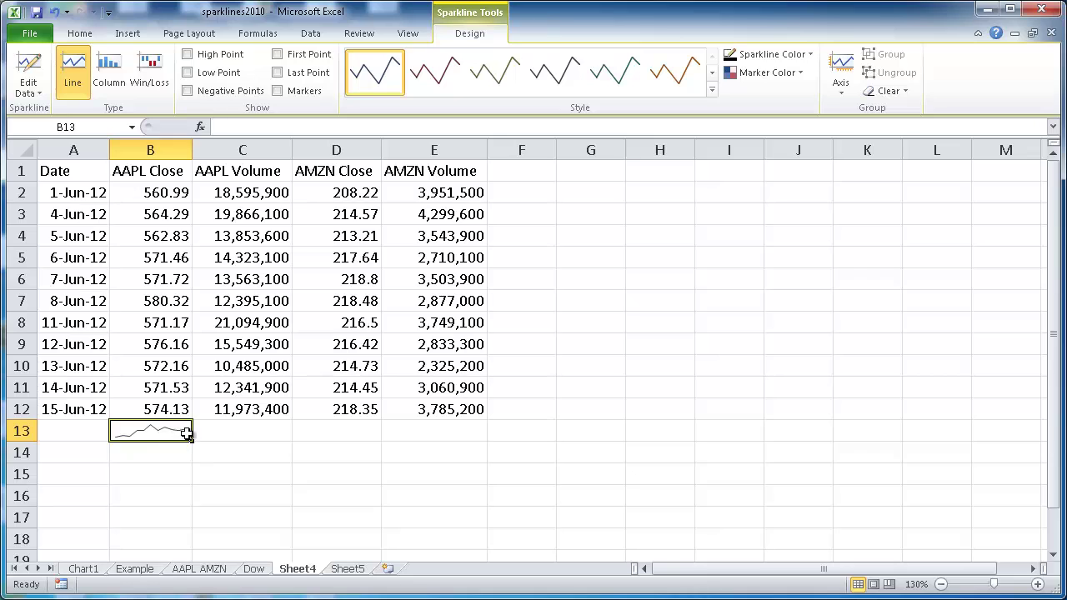
Copy the AAPL Close sparkline from B13 into D13 under the AMZN Close column
{"action": "left_click", "coordinate": [333, 427]}
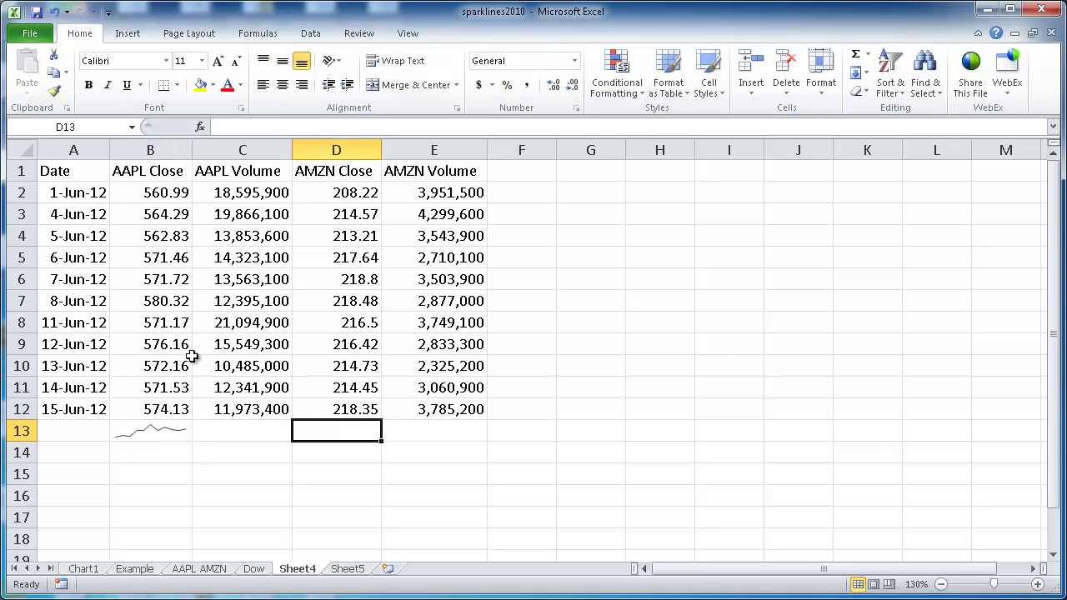
{"action": "left_click", "coordinate": [166, 429]}
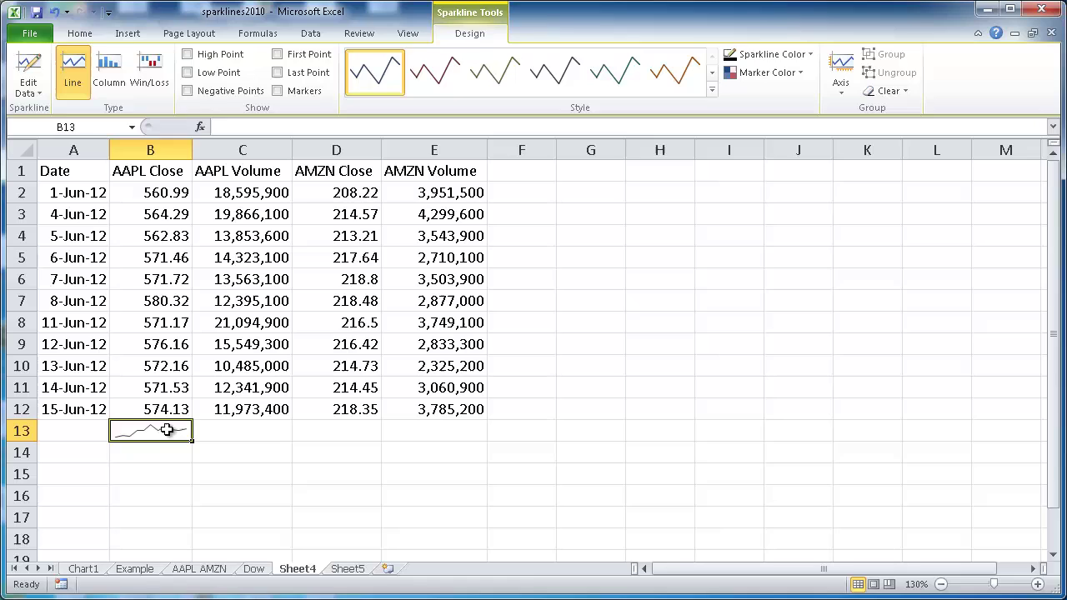
{"action": "key", "text": "ctrl+c"}
{"action": "left_click", "coordinate": [338, 428]}
{"action": "key", "text": "ctrl+v"}
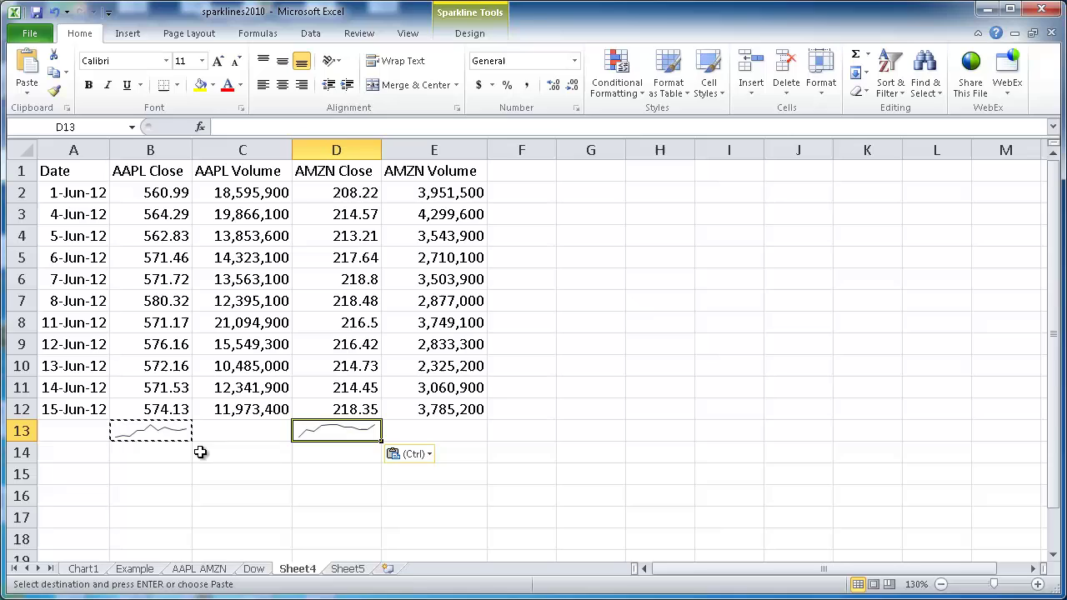
Check the source data range of the single sparkline in D13
{"action": "left_click", "coordinate": [457, 35]}
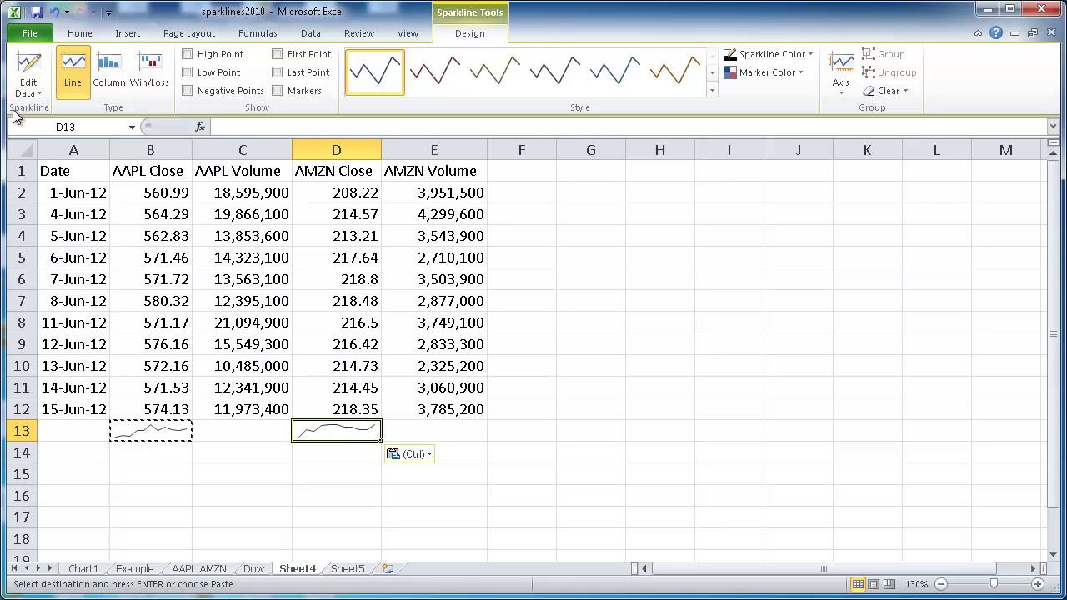
{"action": "left_click", "coordinate": [33, 91]}
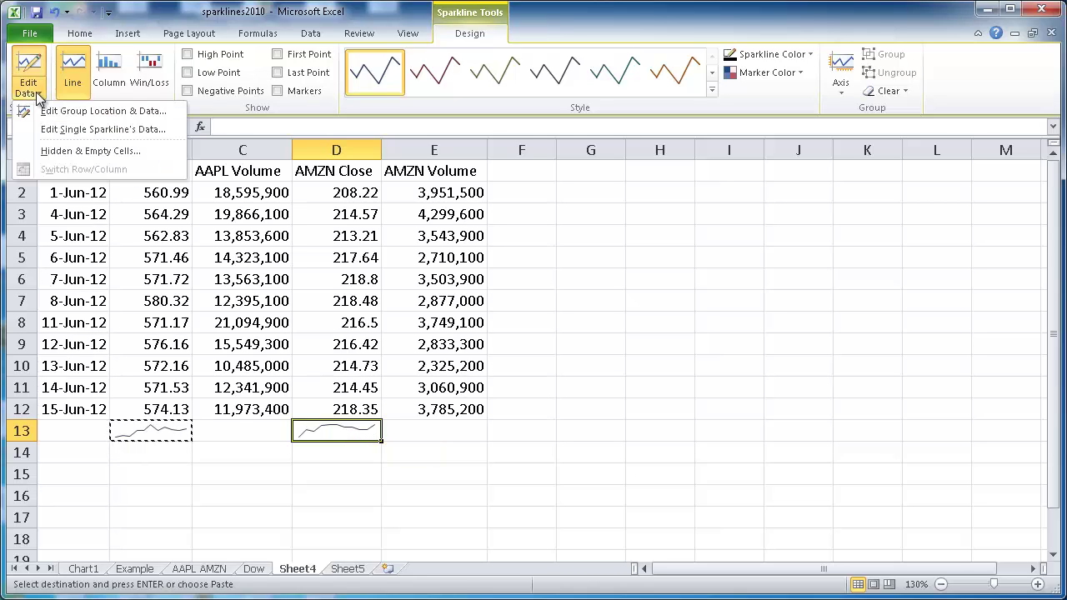
{"action": "left_click", "coordinate": [99, 128]}
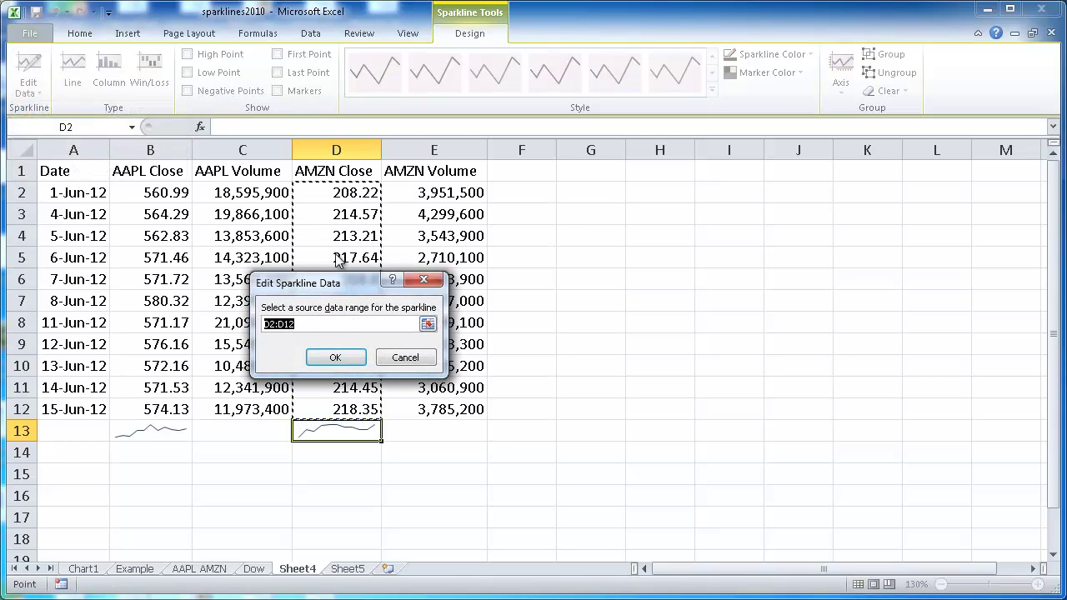
{"action": "left_click", "coordinate": [337, 357]}
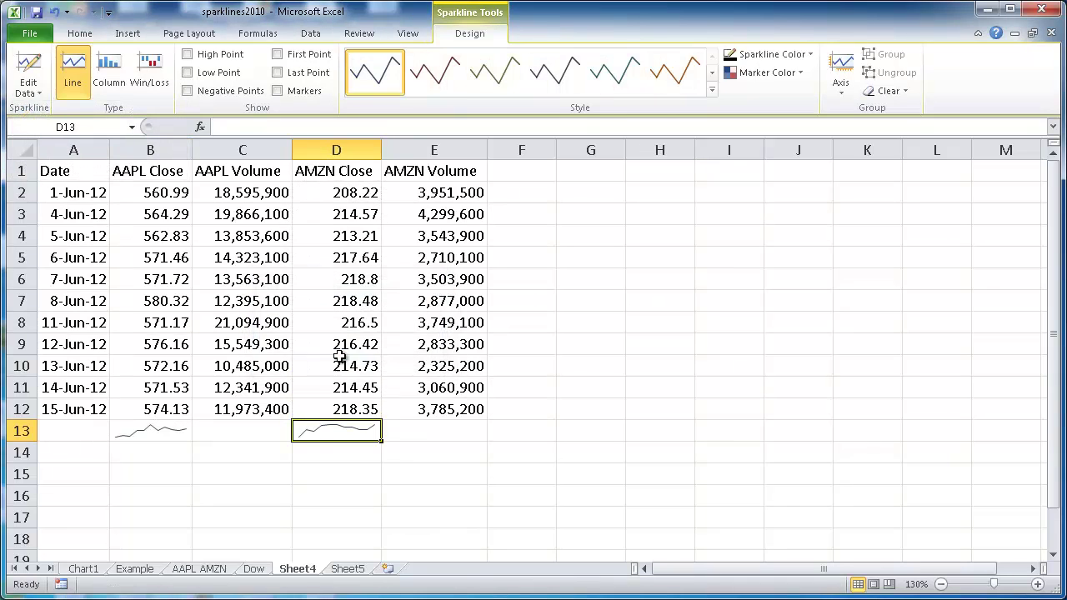
{"action": "left_click", "coordinate": [241, 431]}
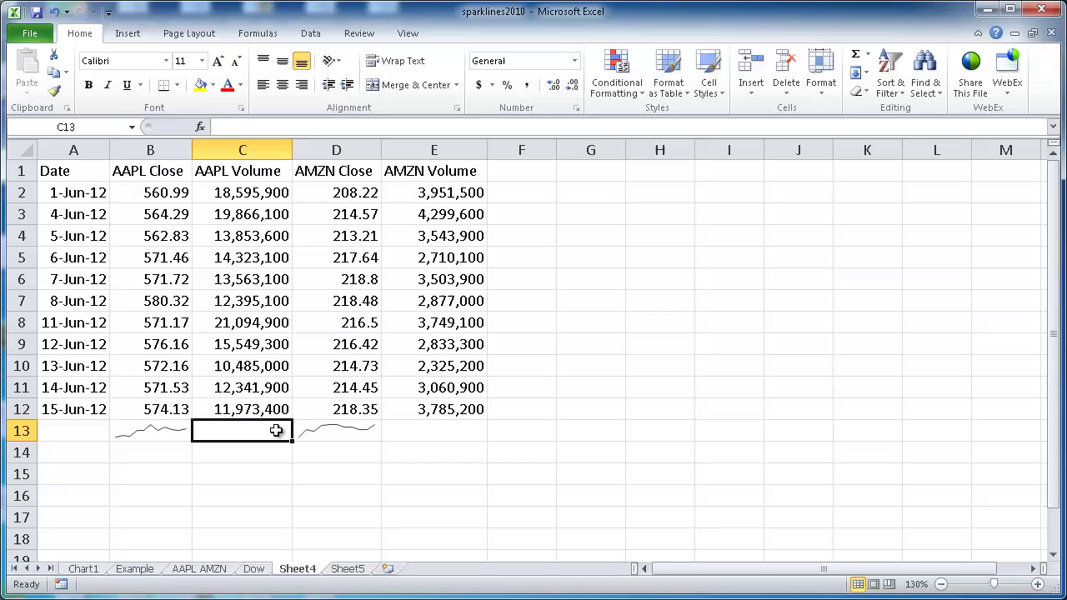
{"action": "left_click", "coordinate": [434, 428], "text": "ctrl"}
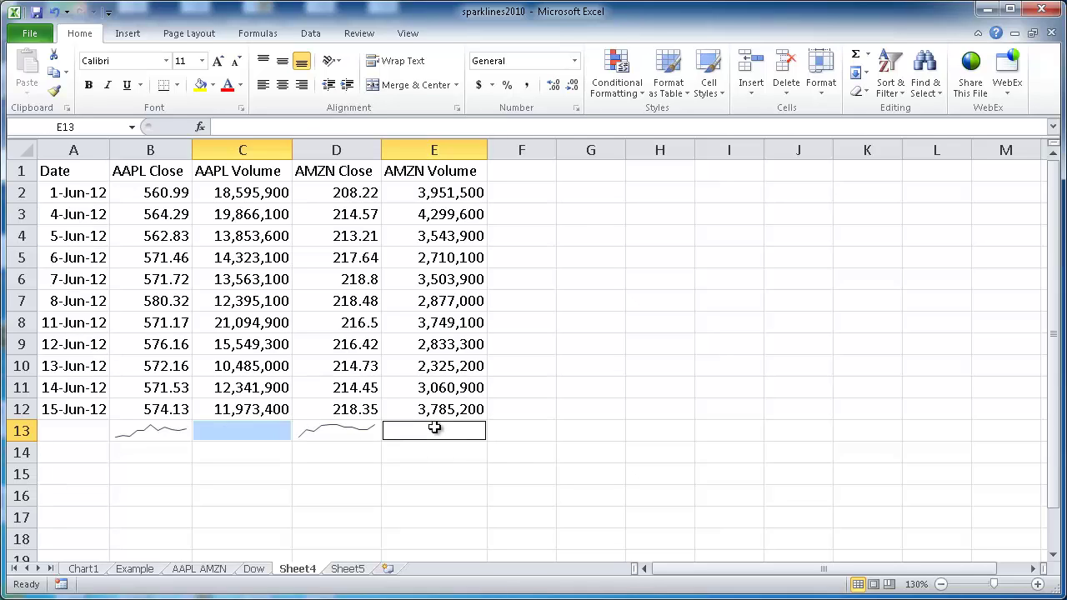
{"action": "left_click", "coordinate": [128, 33]}
{"action": "left_click", "coordinate": [615, 74]}
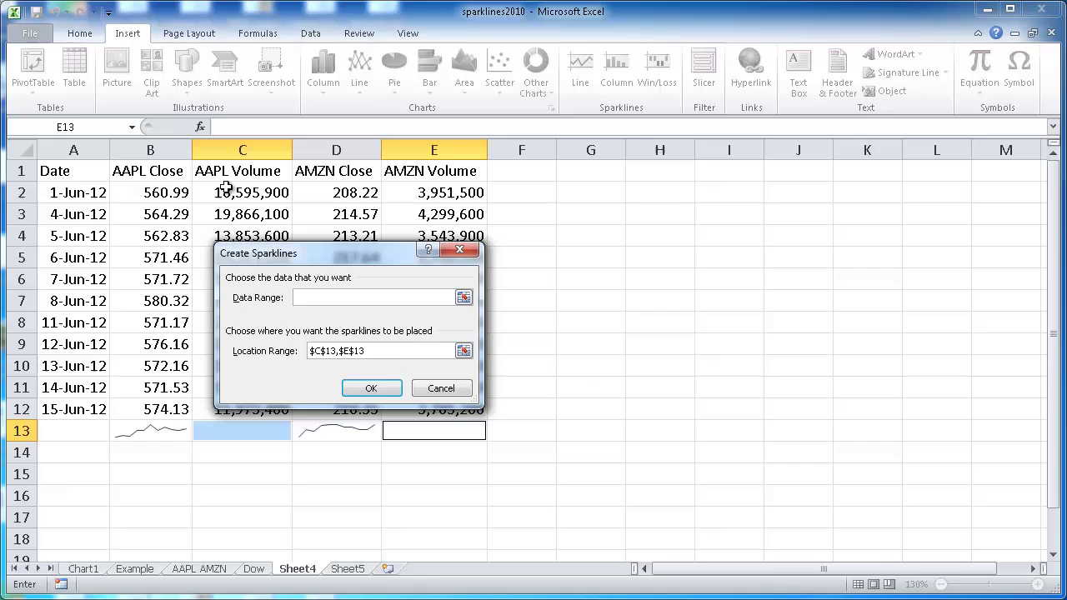
{"action": "left_click", "coordinate": [441, 387]}
Insert a column sparkline in C13 for the AAPL Volume figures, using data range C2:C12
{"action": "left_click", "coordinate": [267, 430]}
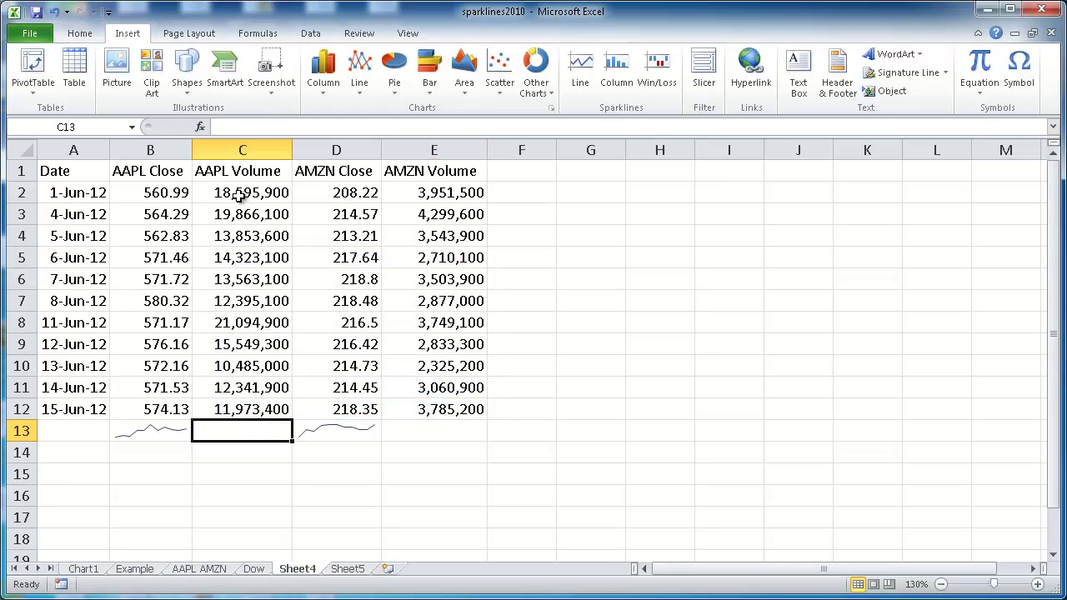
{"action": "left_click", "coordinate": [614, 83]}
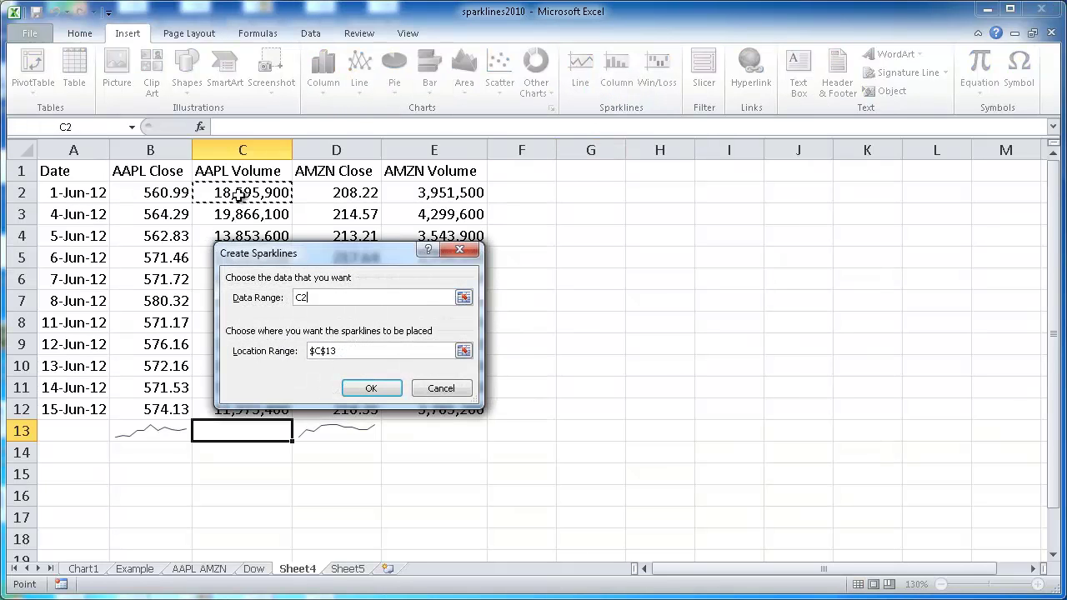
{"action": "left_click_drag", "start_coordinate": [240, 193], "coordinate": [250, 409]}
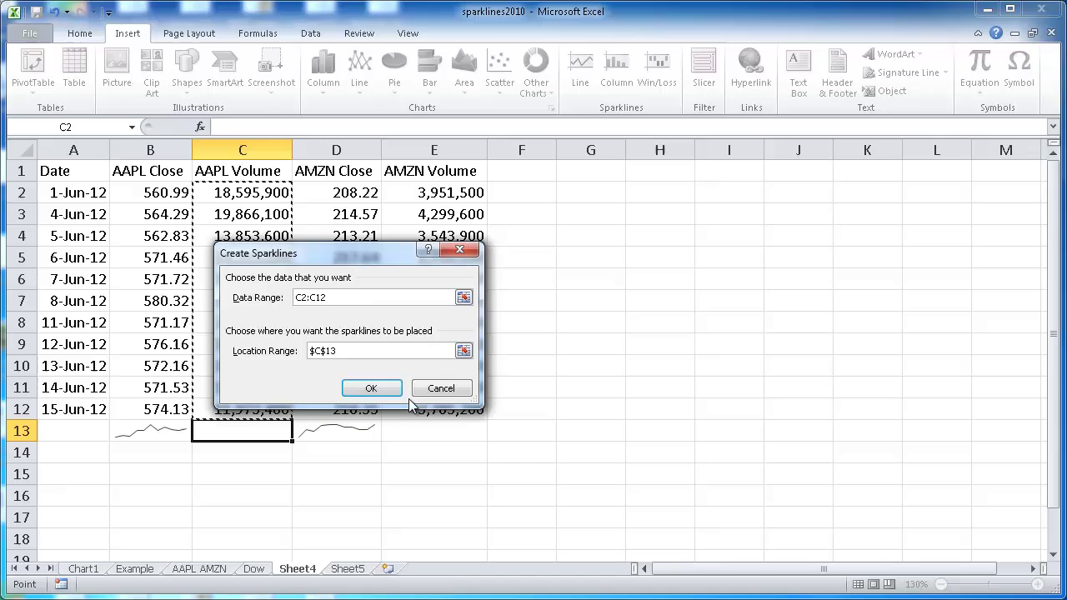
{"action": "left_click", "coordinate": [372, 390]}
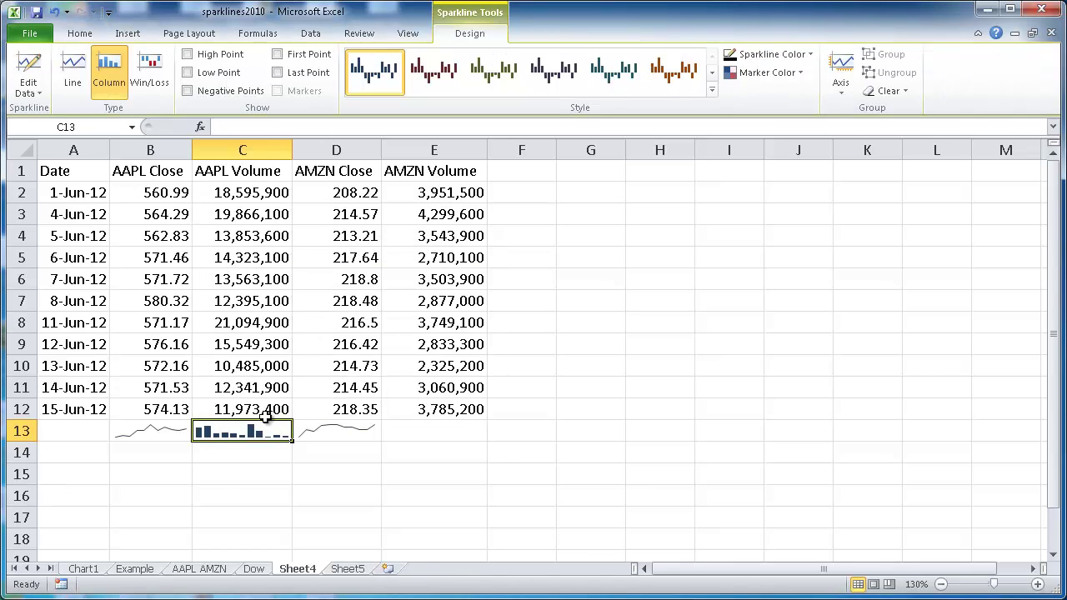
Copy the AAPL Volume column sparkline from C13 into E13 under the AMZN Volume column
{"action": "key", "text": "ctrl+c"}
{"action": "left_click", "coordinate": [414, 426]}
{"action": "key", "text": "ctrl+v"}
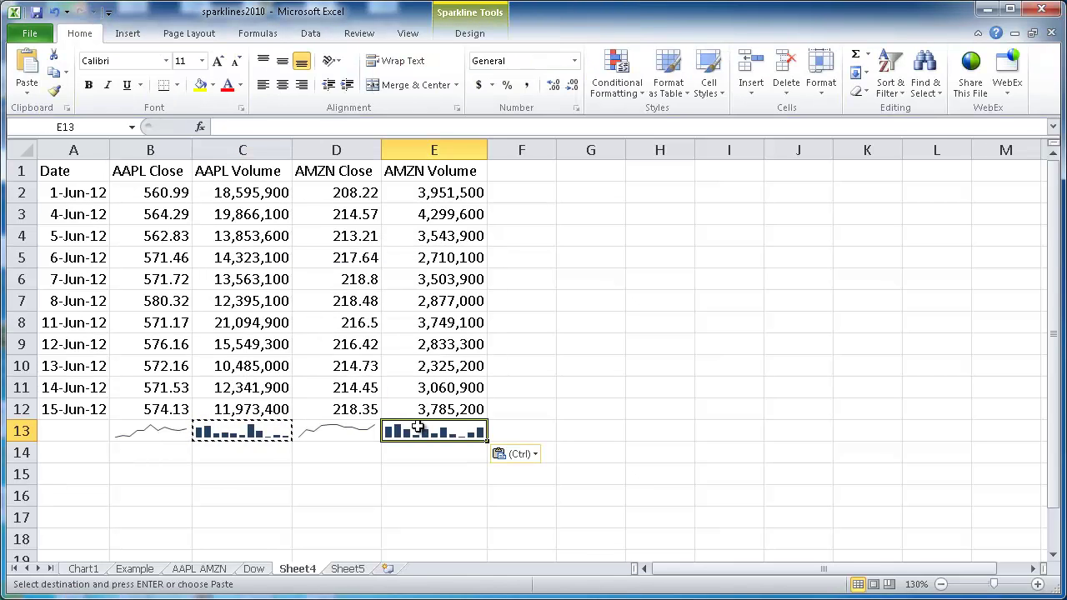
{"action": "left_click", "coordinate": [436, 466]}
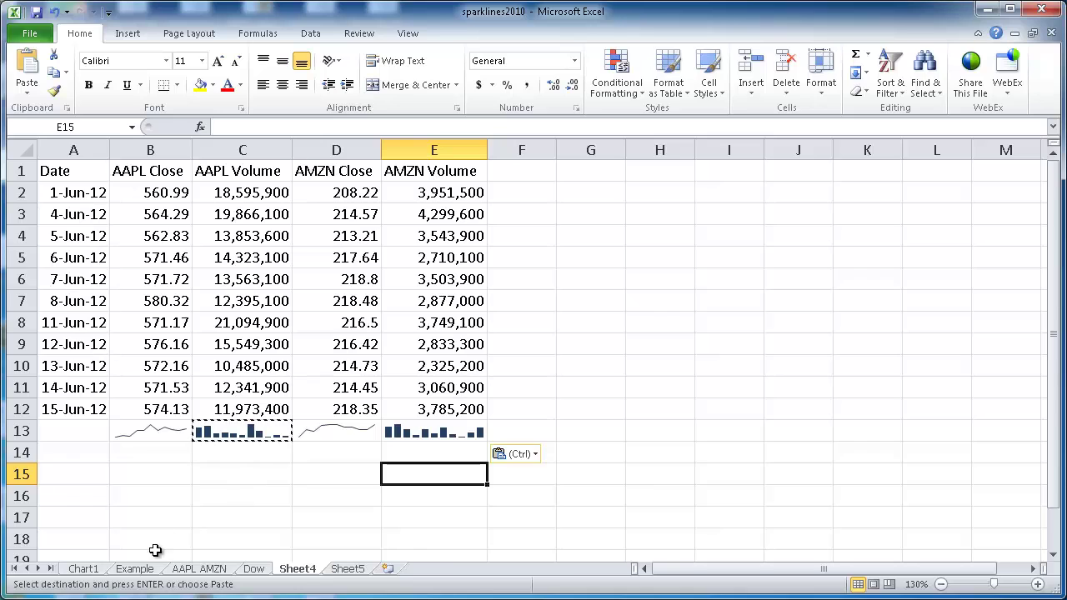
Copy the yearly price and gain or loss table A1:D13 from the Dow sheet to cell A1 of Sheet5
{"action": "left_click", "coordinate": [254, 570]}
{"action": "left_click_drag", "start_coordinate": [71, 173], "coordinate": [350, 432]}
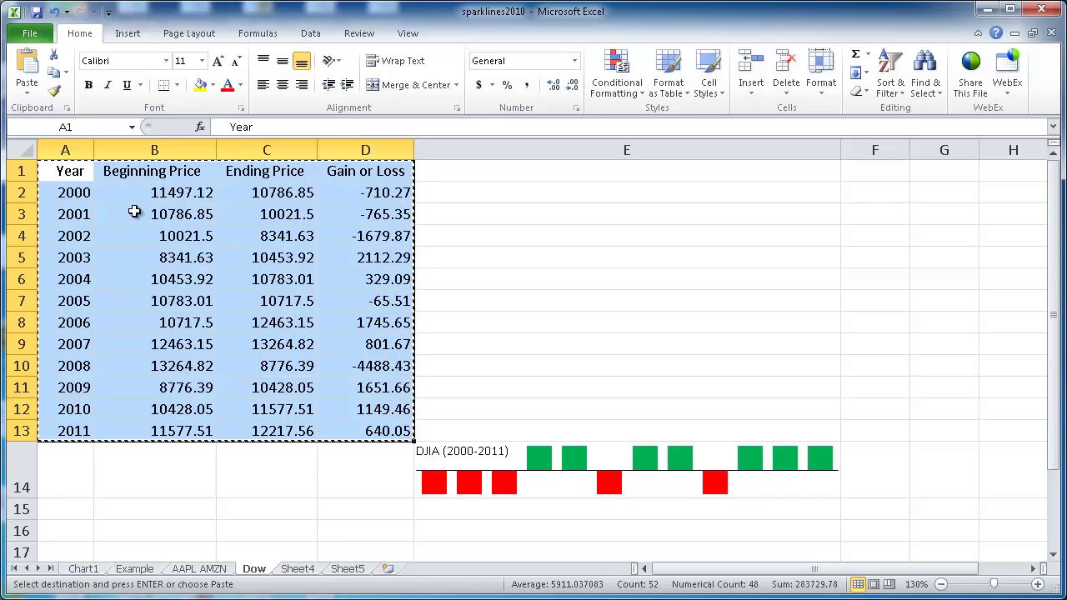
{"action": "left_click", "coordinate": [348, 569]}
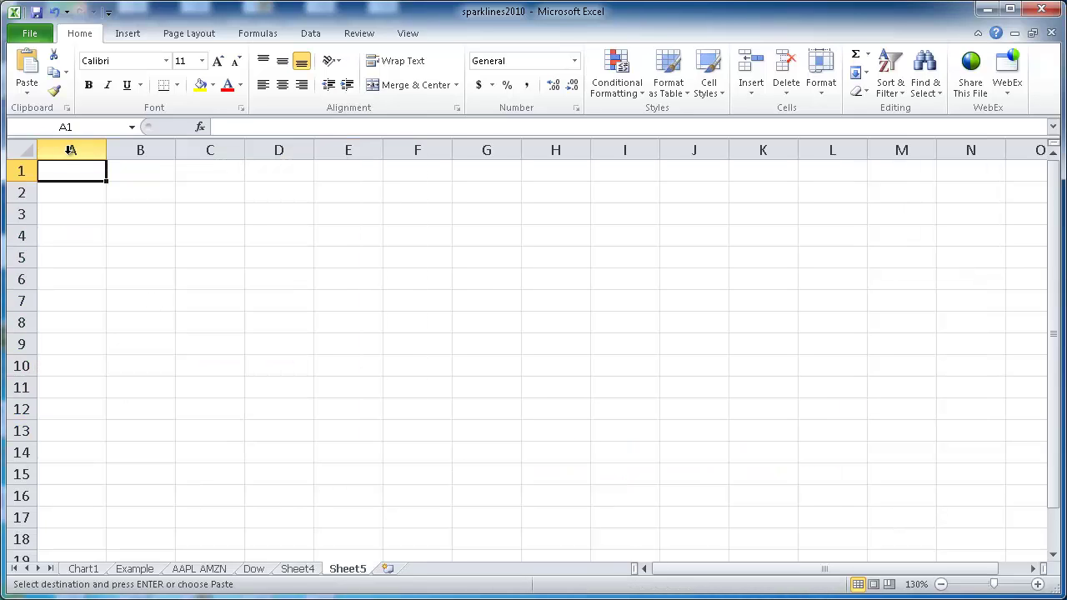
{"action": "key", "text": "ctrl+v"}
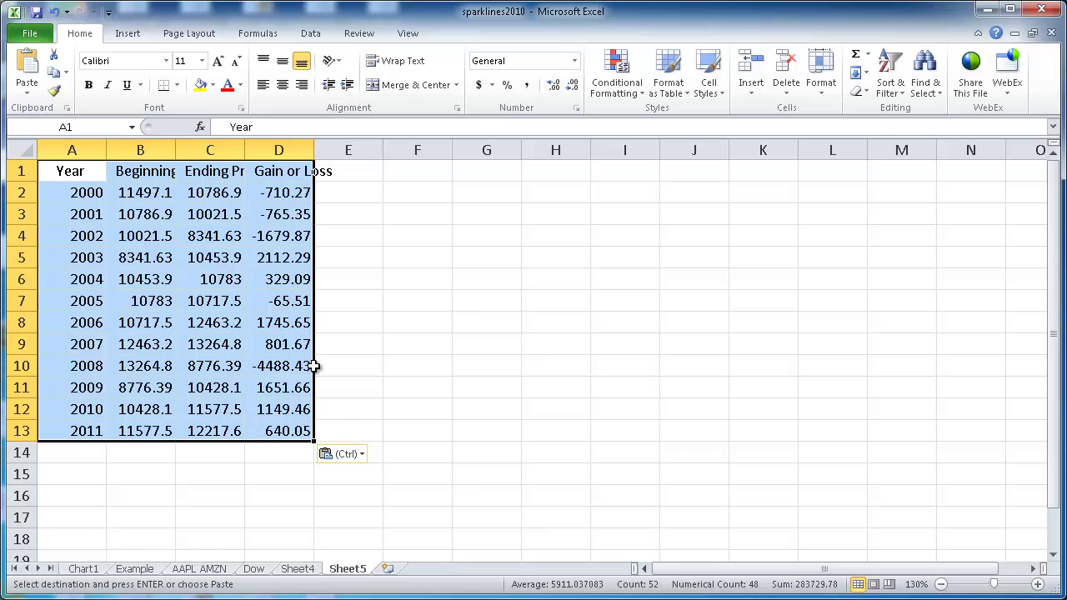
Insert a win/loss sparkline in E14 for the Gain or Loss figures in D2:D13, and widen column E to about double
{"action": "left_click", "coordinate": [377, 454]}
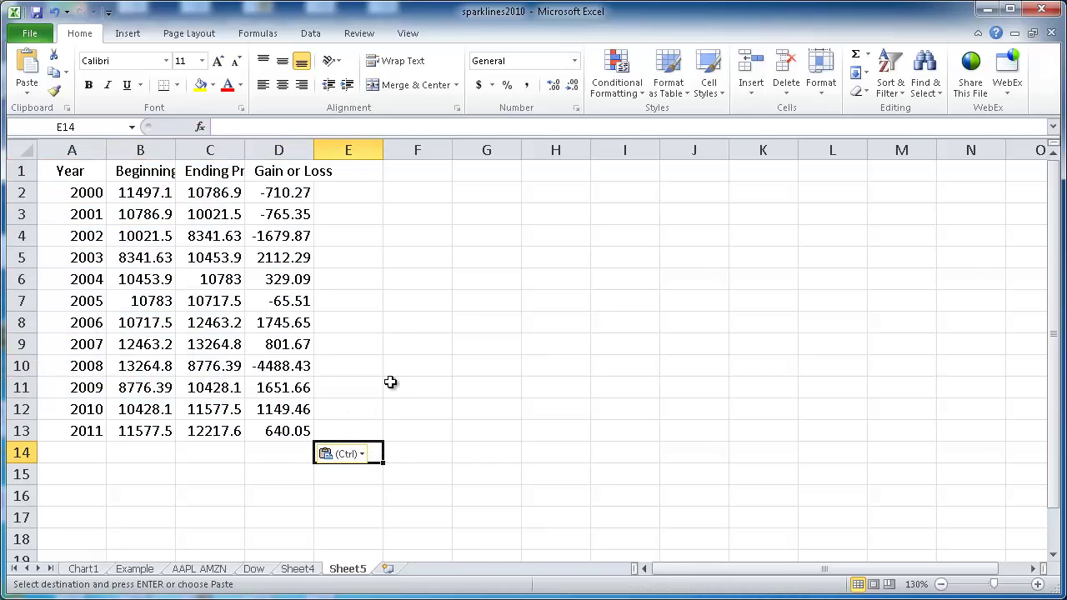
{"action": "left_click", "coordinate": [127, 35]}
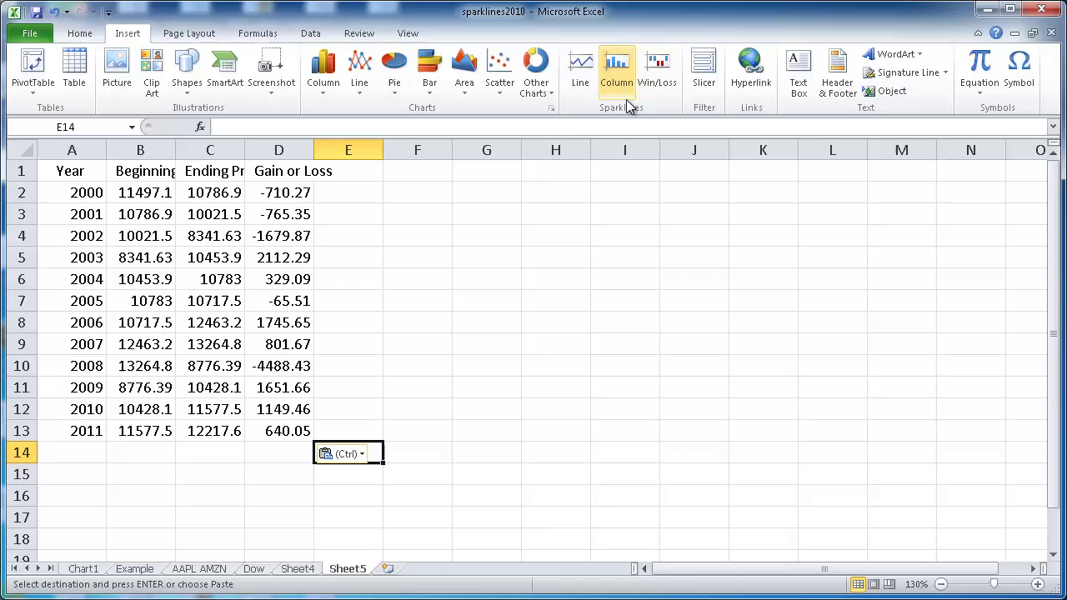
{"action": "left_click", "coordinate": [662, 86]}
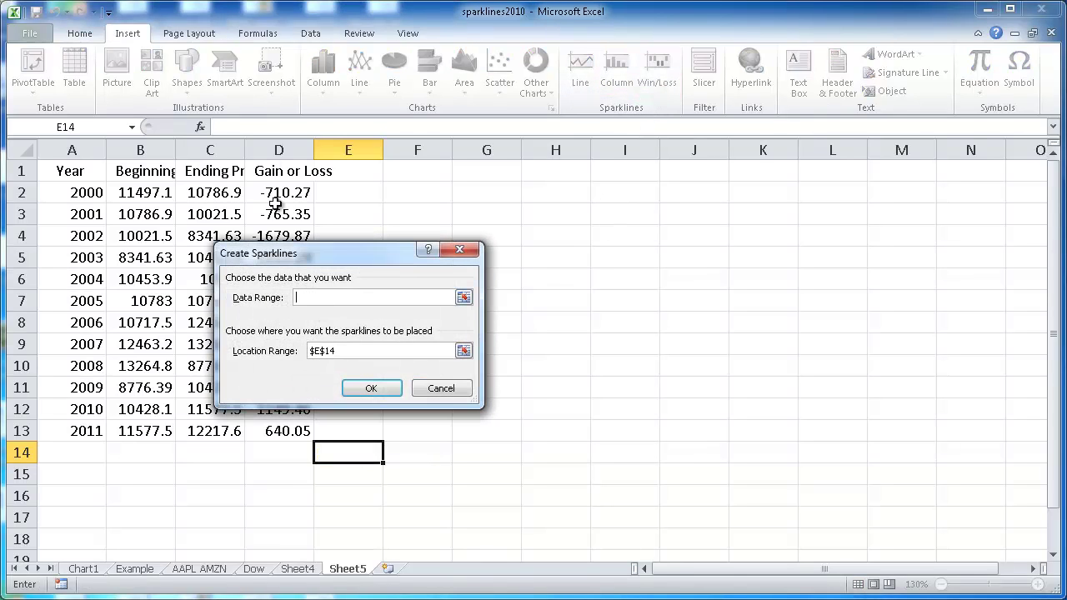
{"action": "left_click_drag", "start_coordinate": [336, 255], "coordinate": [519, 233]}
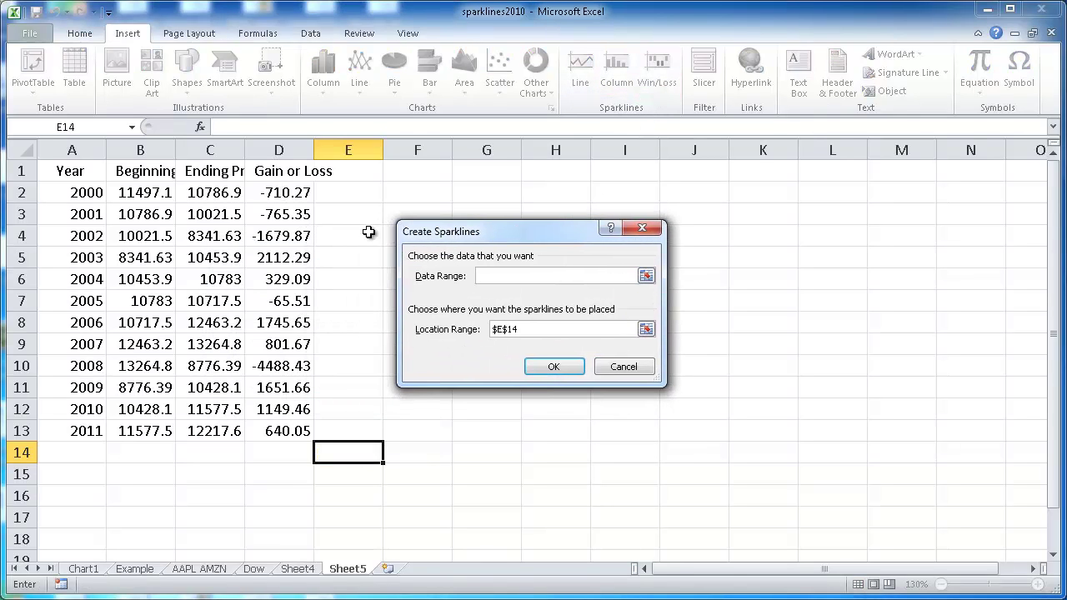
{"action": "left_click_drag", "start_coordinate": [280, 191], "coordinate": [301, 435]}
{"action": "left_click", "coordinate": [553, 368]}
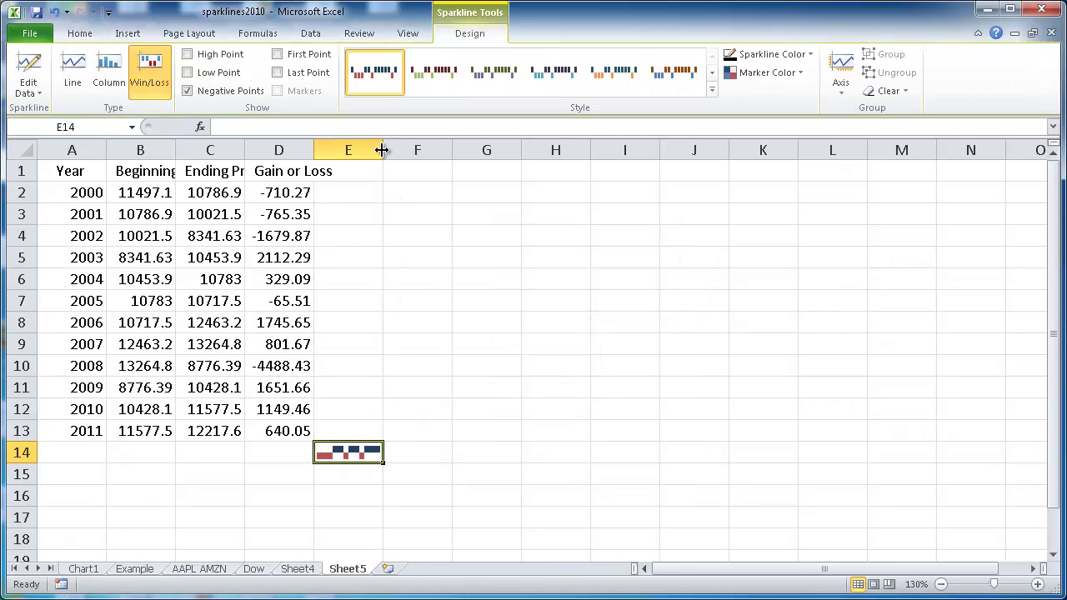
{"action": "left_click_drag", "start_coordinate": [381, 150], "coordinate": [455, 150]}
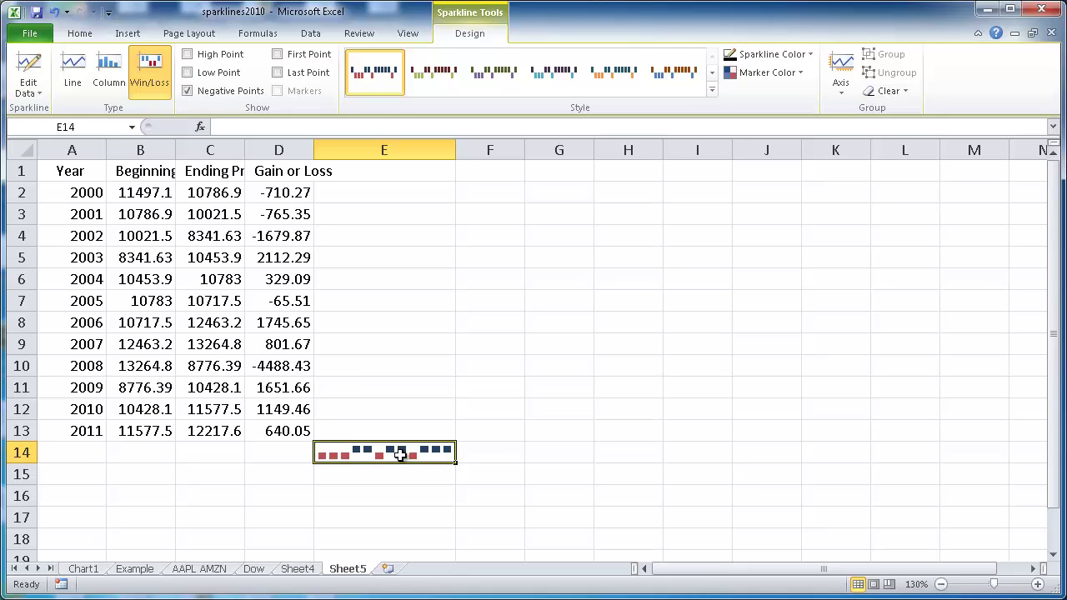
Show the high and low points on the AAPL Close line sparkline in B13 of Sheet4
{"action": "left_click", "coordinate": [300, 570]}
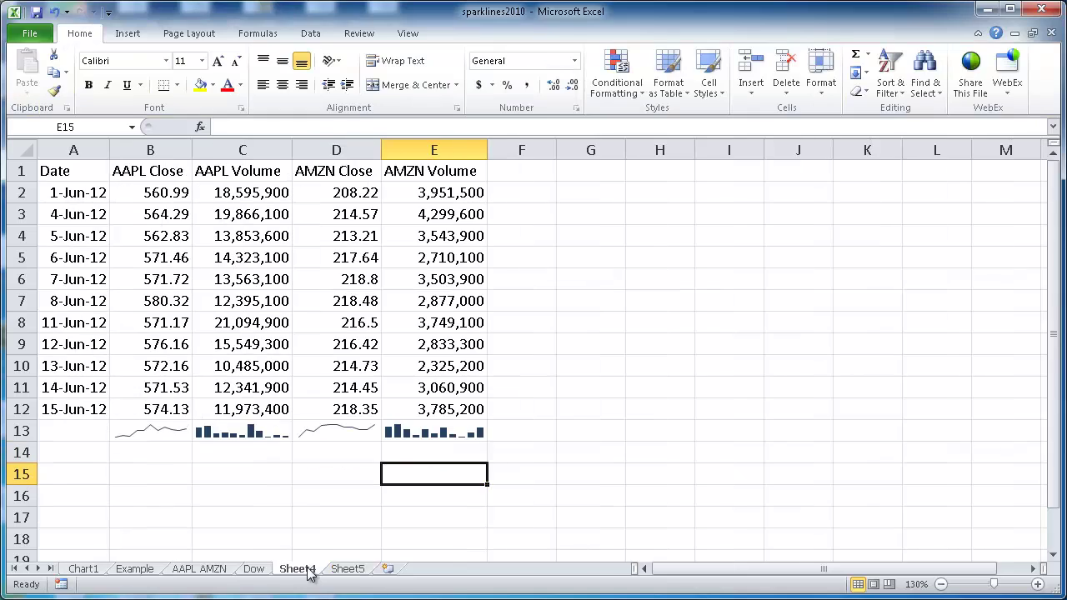
{"action": "left_click", "coordinate": [139, 430]}
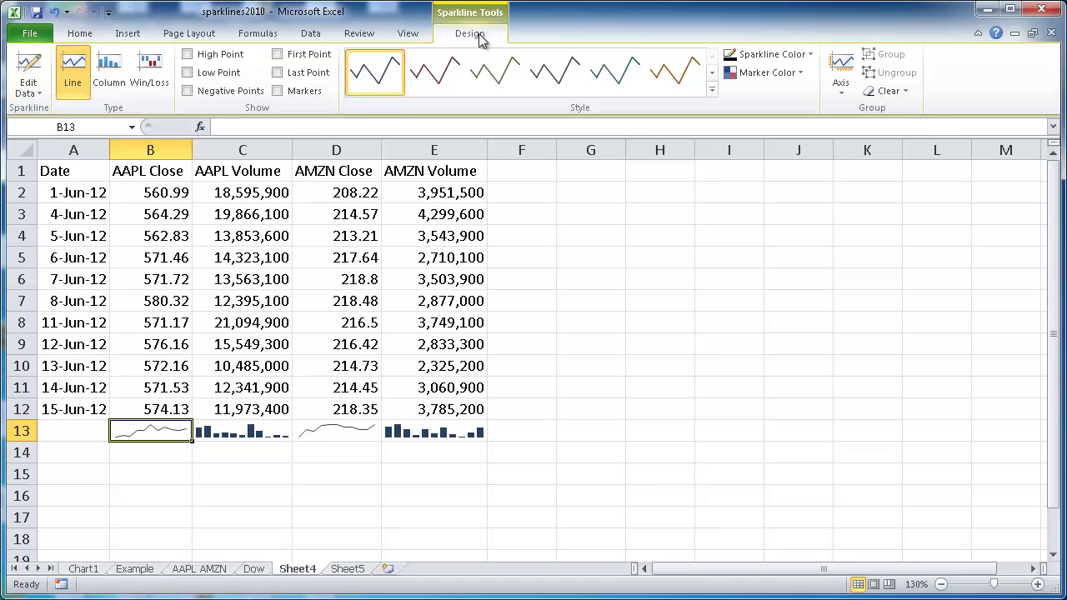
{"action": "left_click", "coordinate": [187, 55]}
{"action": "left_click", "coordinate": [188, 73]}
{"action": "left_click", "coordinate": [318, 429]}
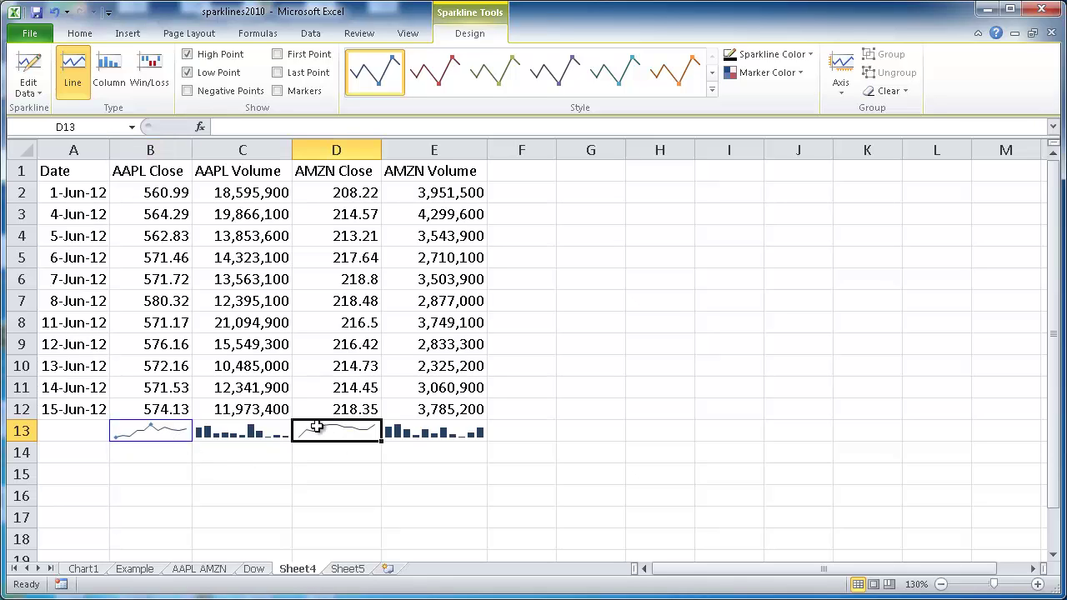
Group the AAPL Close and AMZN Close line sparklines in B13 and D13 of Sheet4
{"action": "left_click", "coordinate": [162, 430]}
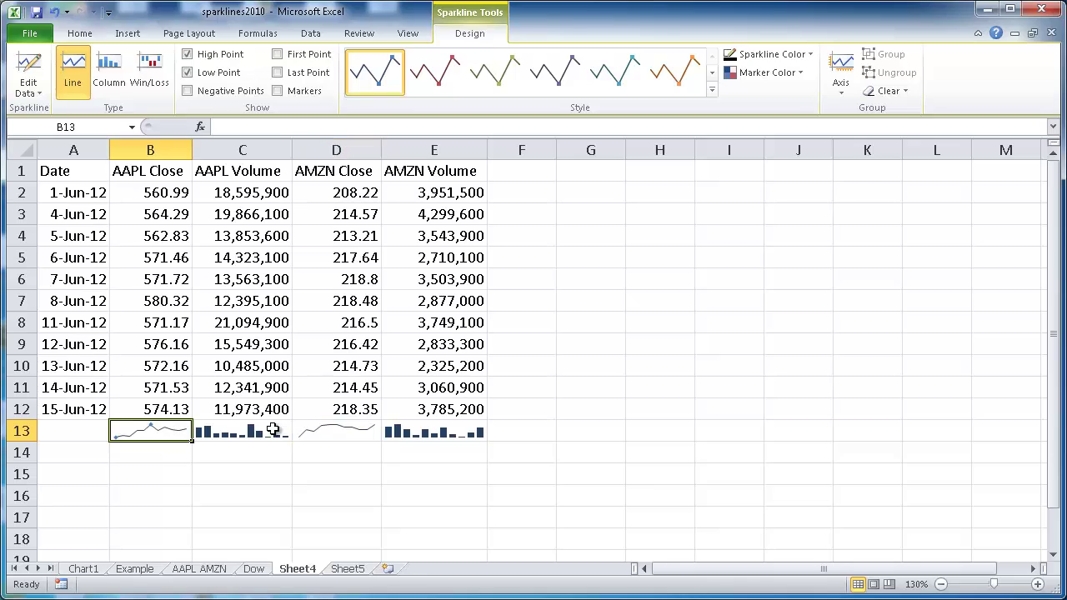
{"action": "left_click", "coordinate": [344, 433], "text": "ctrl"}
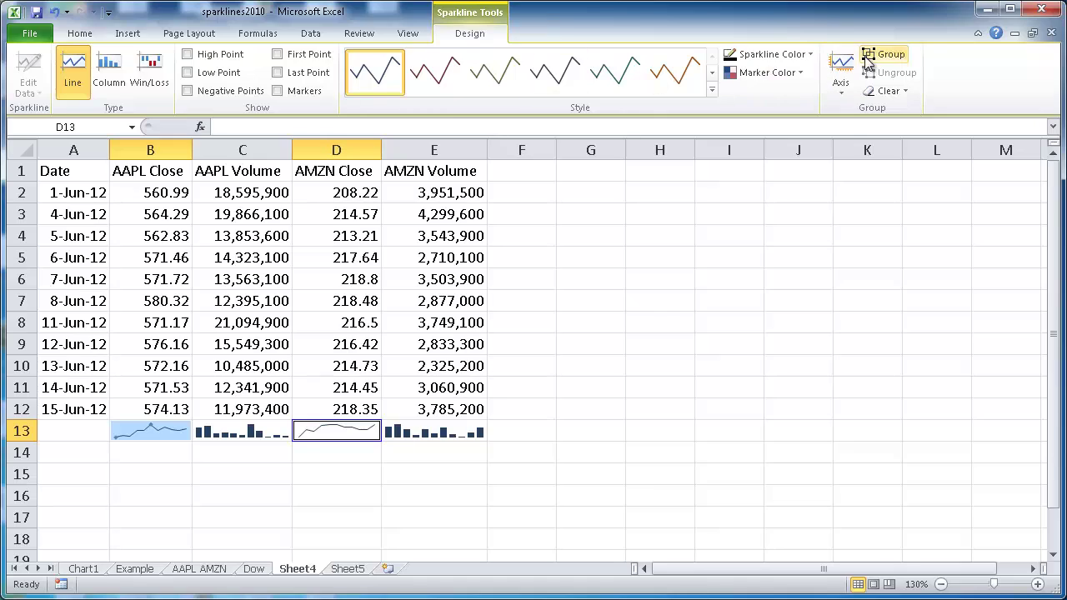
{"action": "left_click", "coordinate": [867, 57]}
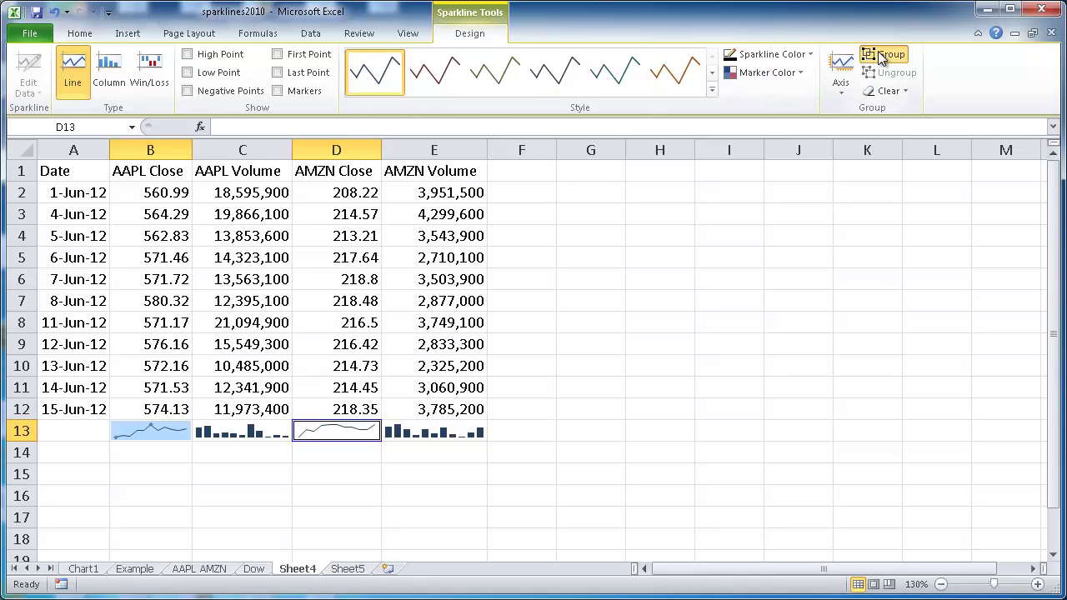
Show the high and low points on the grouped Close sparklines and apply the blue-line style with green high and red low markers
{"action": "left_click", "coordinate": [148, 434]}
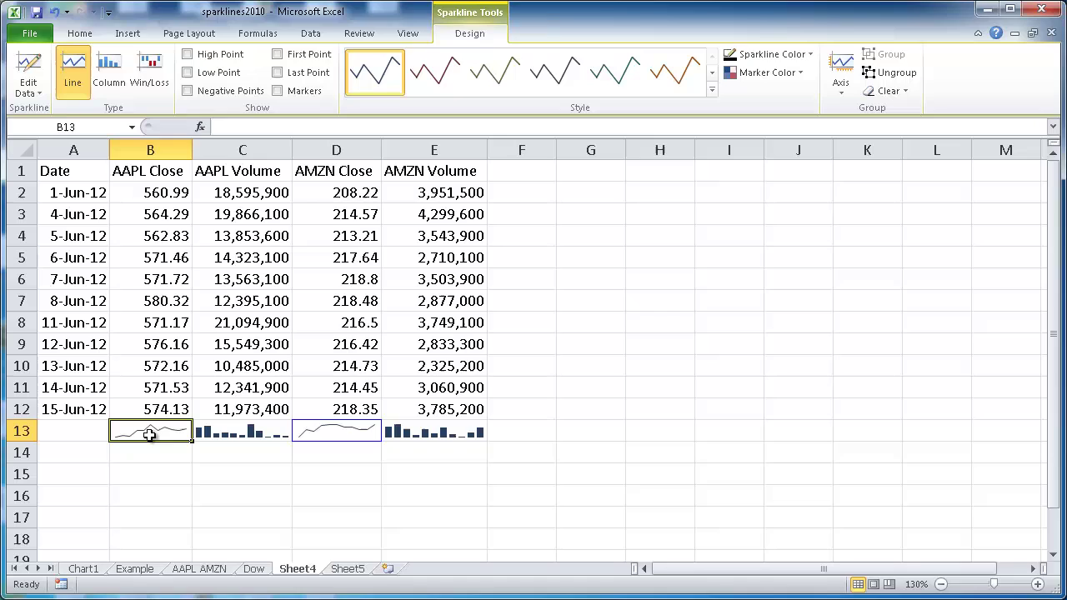
{"action": "left_click", "coordinate": [189, 55]}
{"action": "left_click", "coordinate": [188, 72]}
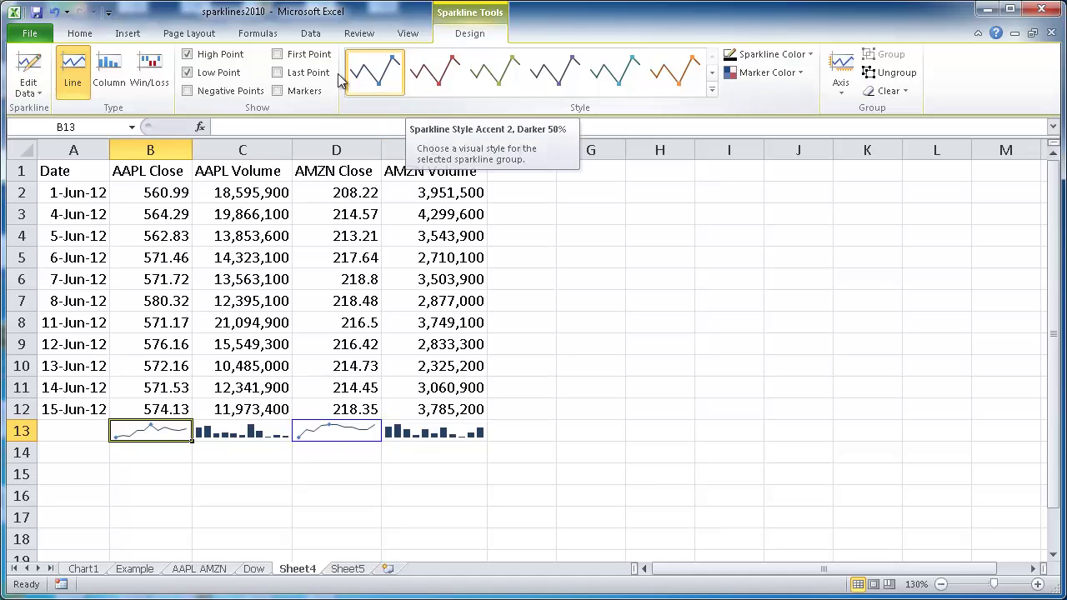
{"action": "left_click", "coordinate": [713, 90]}
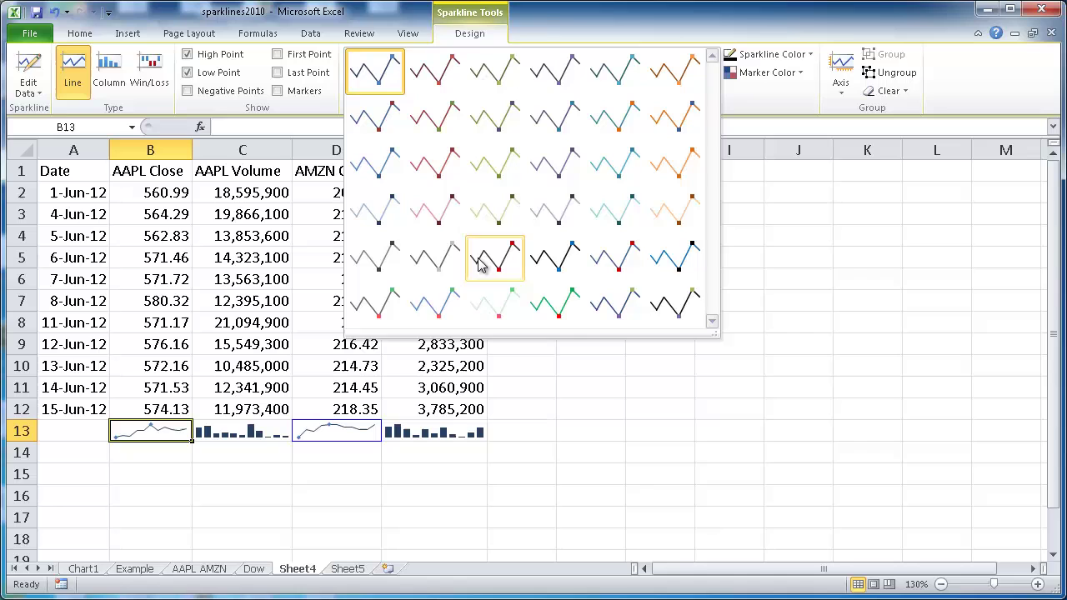
{"action": "left_click", "coordinate": [445, 319]}
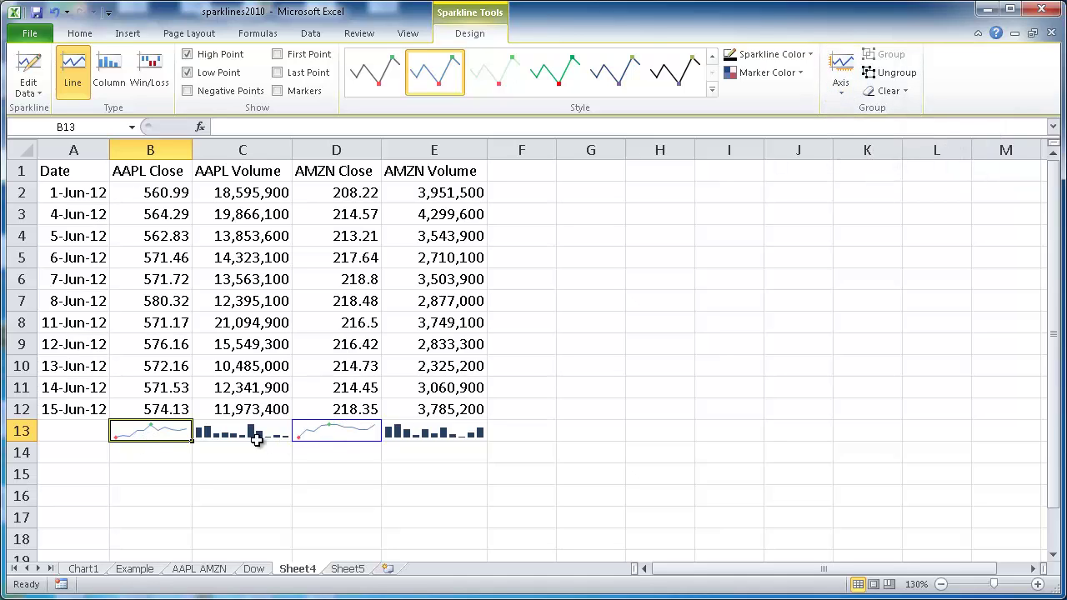
Set the grouped Close sparklines' vertical axis minimum and maximum to Same for All Sparklines
{"action": "left_click", "coordinate": [840, 75]}
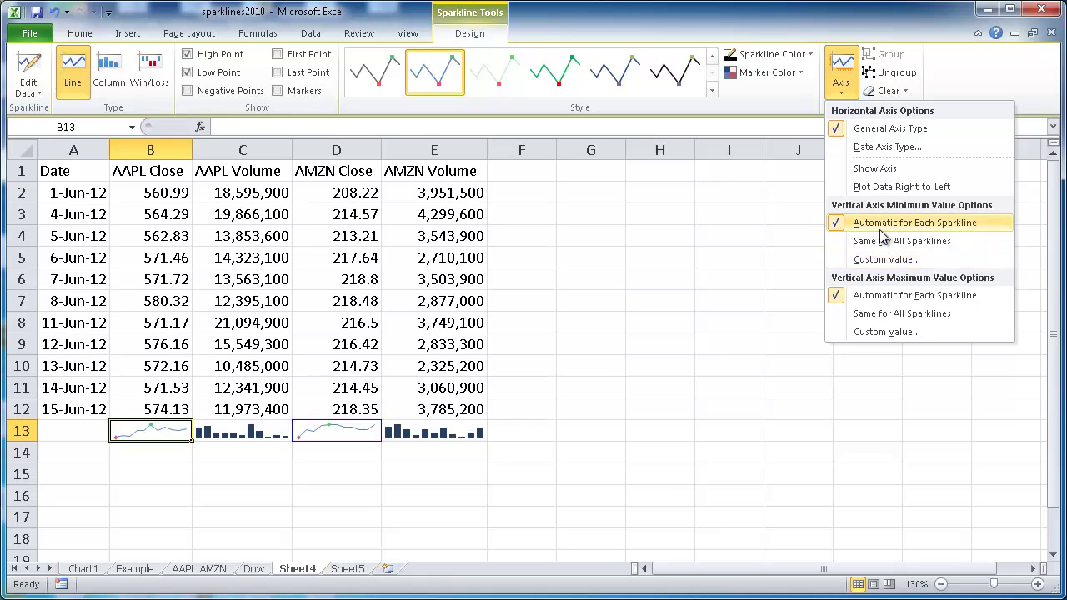
{"action": "left_click", "coordinate": [164, 462]}
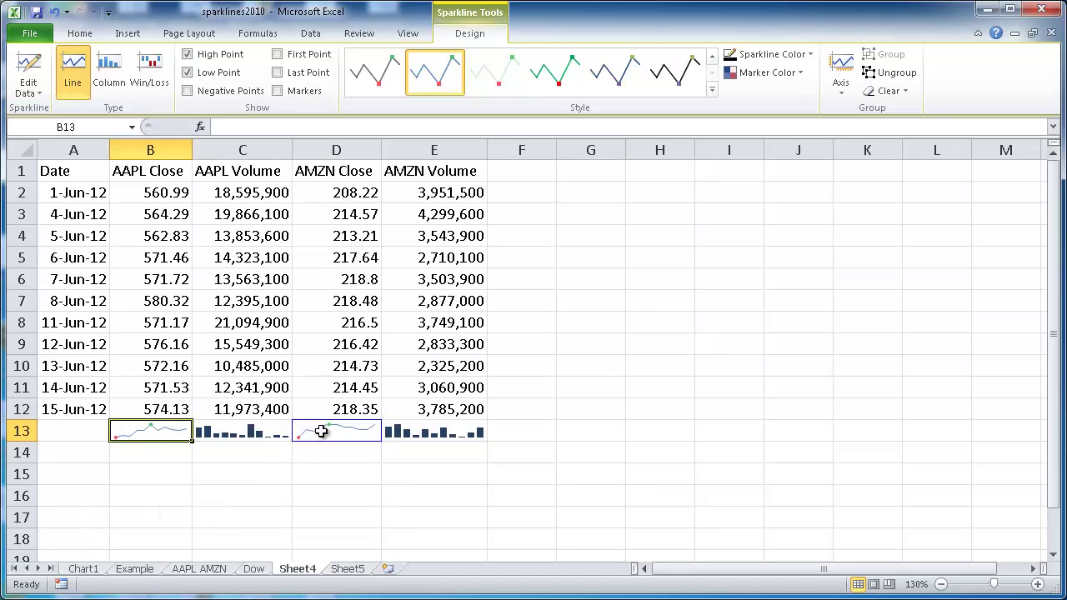
{"action": "left_click", "coordinate": [856, 90]}
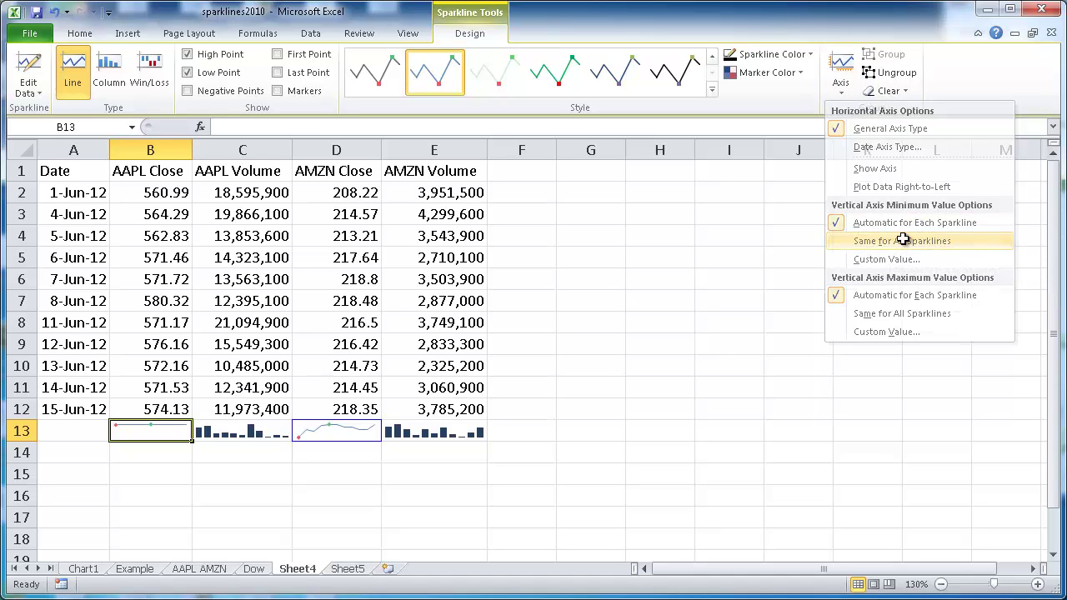
{"action": "left_click", "coordinate": [906, 241]}
{"action": "left_click", "coordinate": [841, 83]}
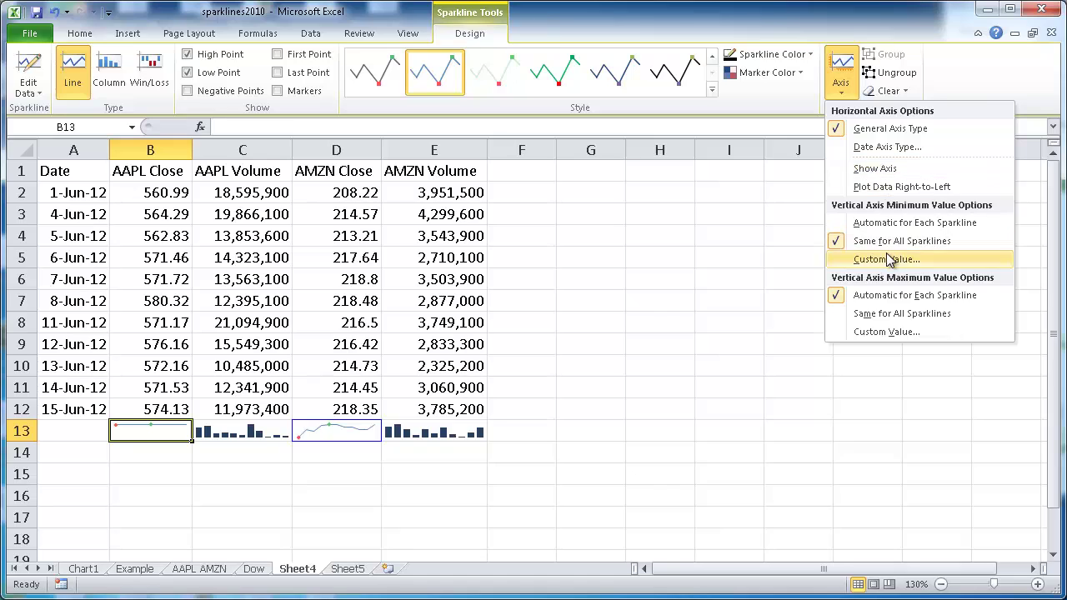
{"action": "left_click", "coordinate": [902, 315]}
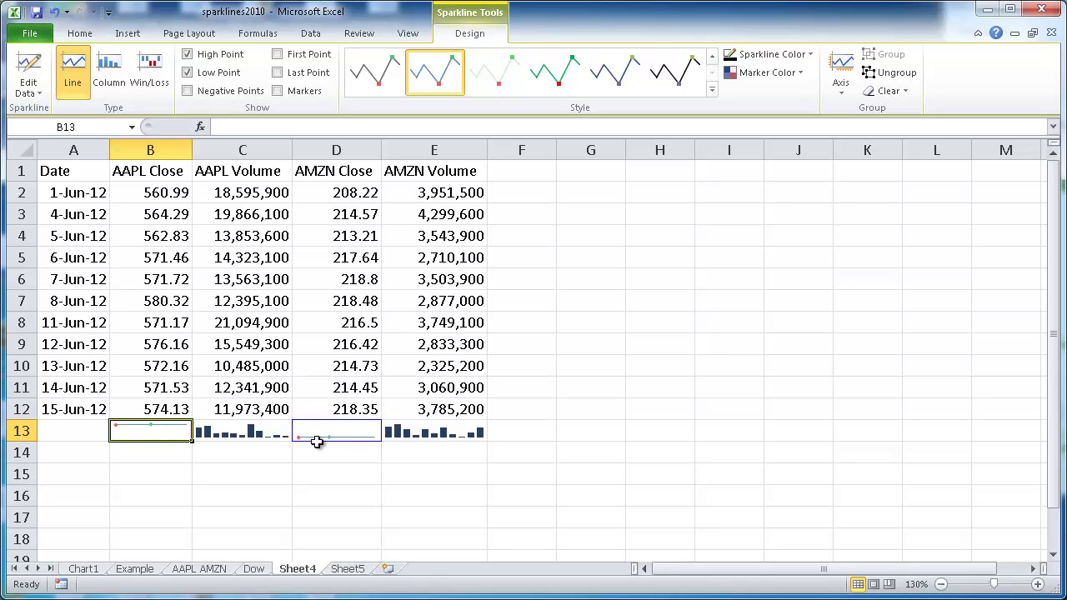
Return the grouped Close sparklines' vertical axis minimum and maximum to Automatic for Each Sparkline
{"action": "left_click", "coordinate": [851, 89]}
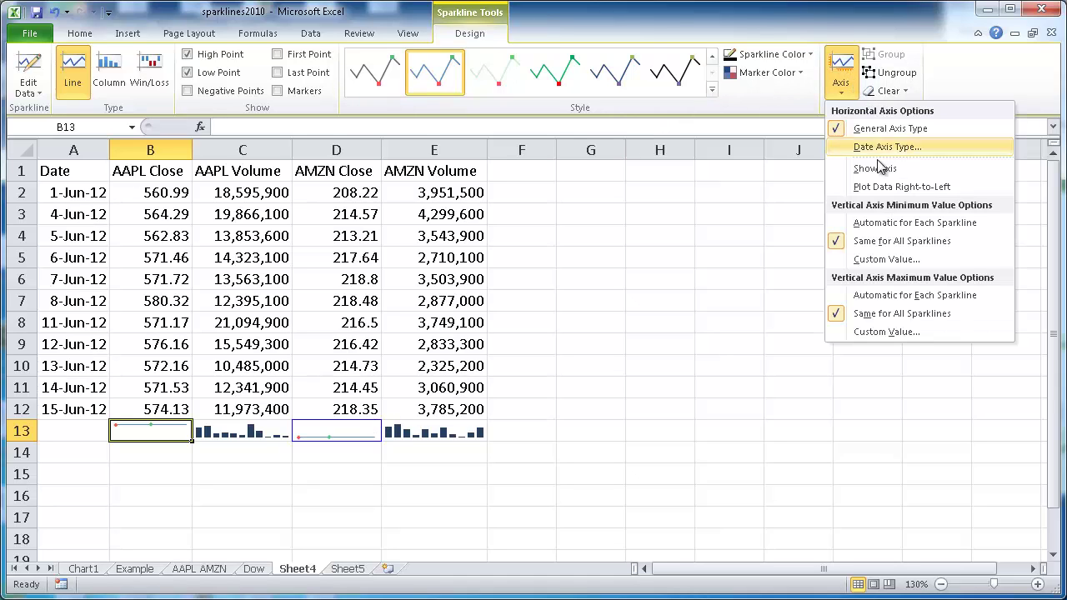
{"action": "left_click", "coordinate": [877, 229]}
{"action": "left_click", "coordinate": [842, 83]}
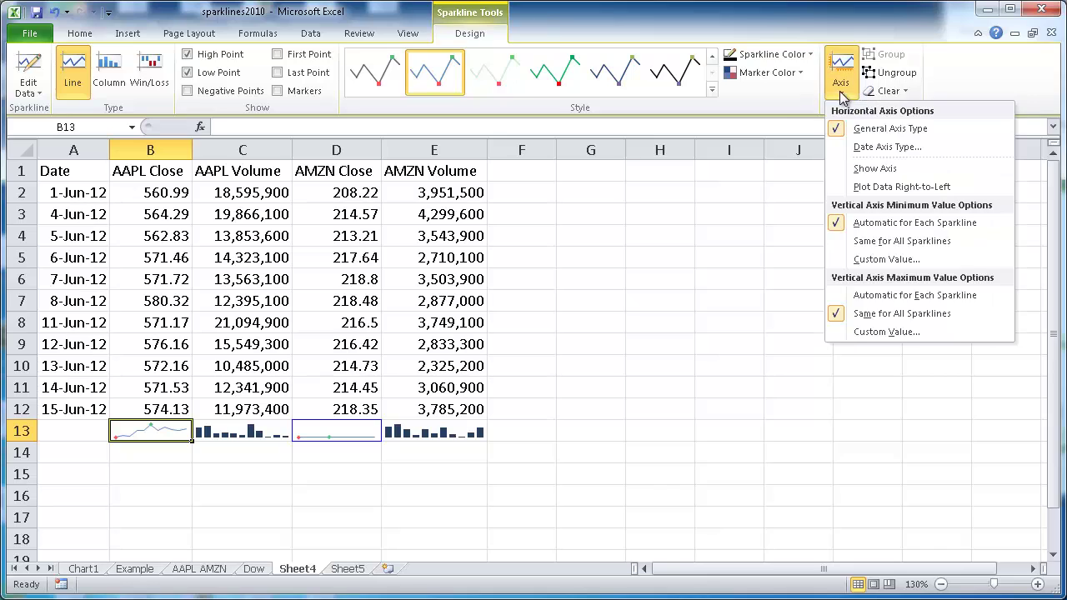
{"action": "left_click", "coordinate": [880, 295]}
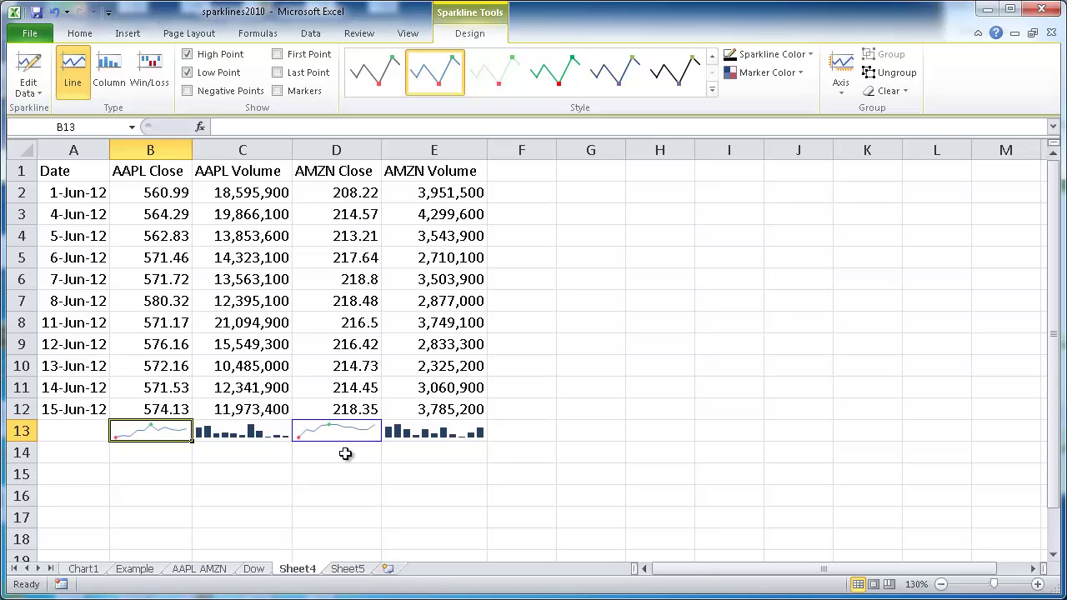
Compare the grouping of the Volume column sparklines in C13 and E13 with the Close line sparklines, and check E13's axis options
{"action": "left_click", "coordinate": [258, 430]}
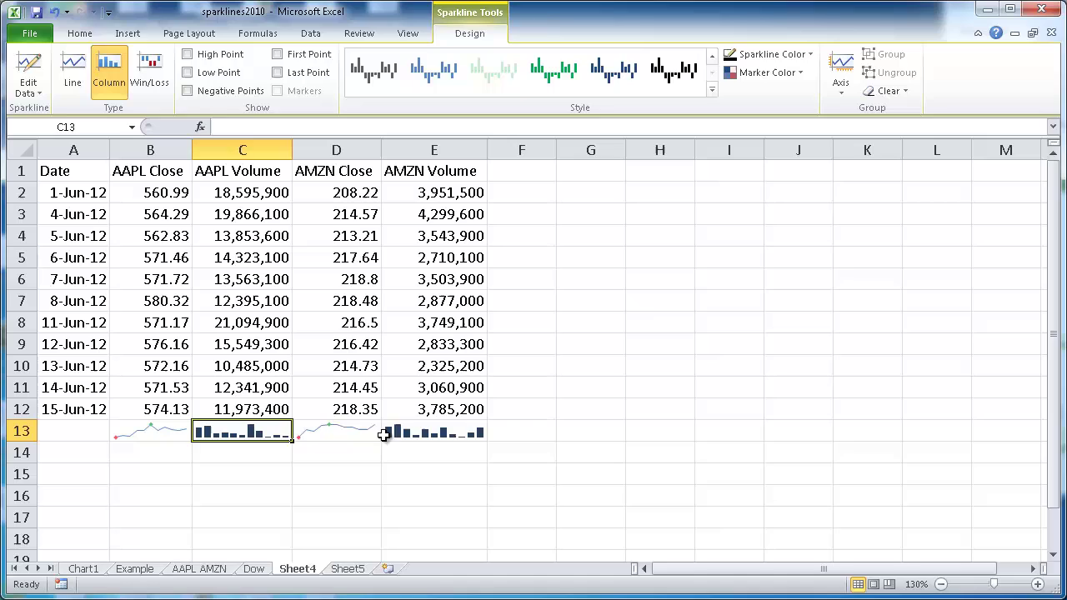
{"action": "left_click", "coordinate": [439, 432]}
{"action": "left_click", "coordinate": [241, 433]}
{"action": "left_click", "coordinate": [433, 432]}
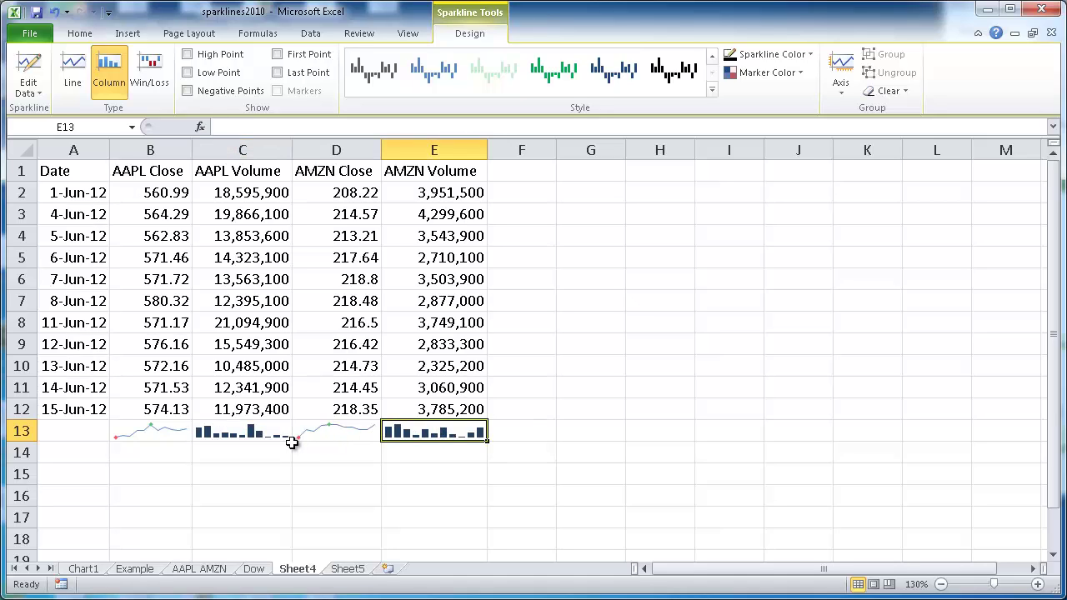
{"action": "left_click", "coordinate": [248, 433]}
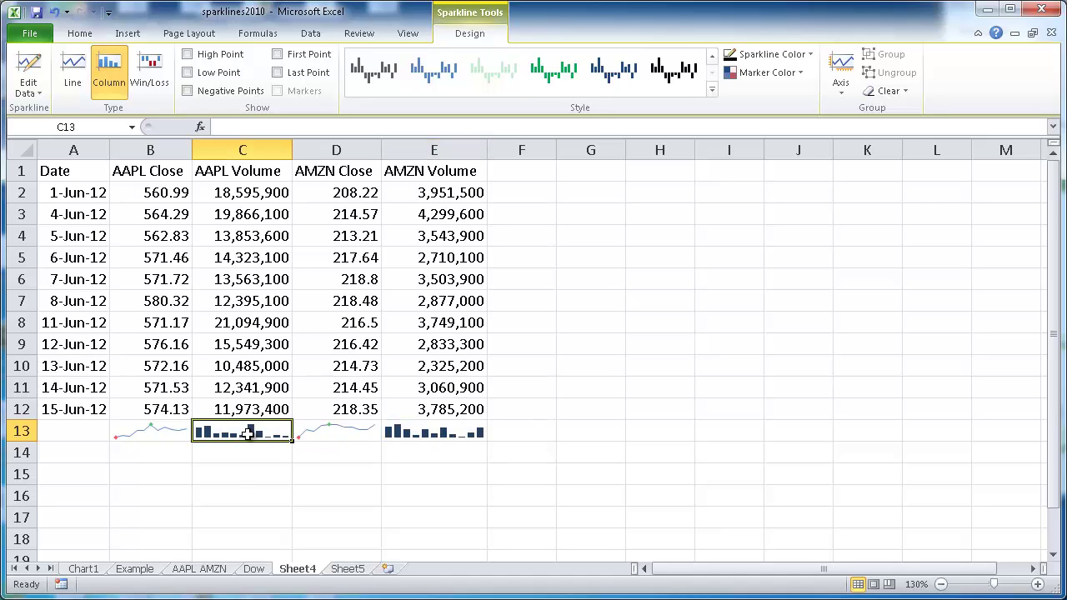
{"action": "left_click", "coordinate": [138, 431]}
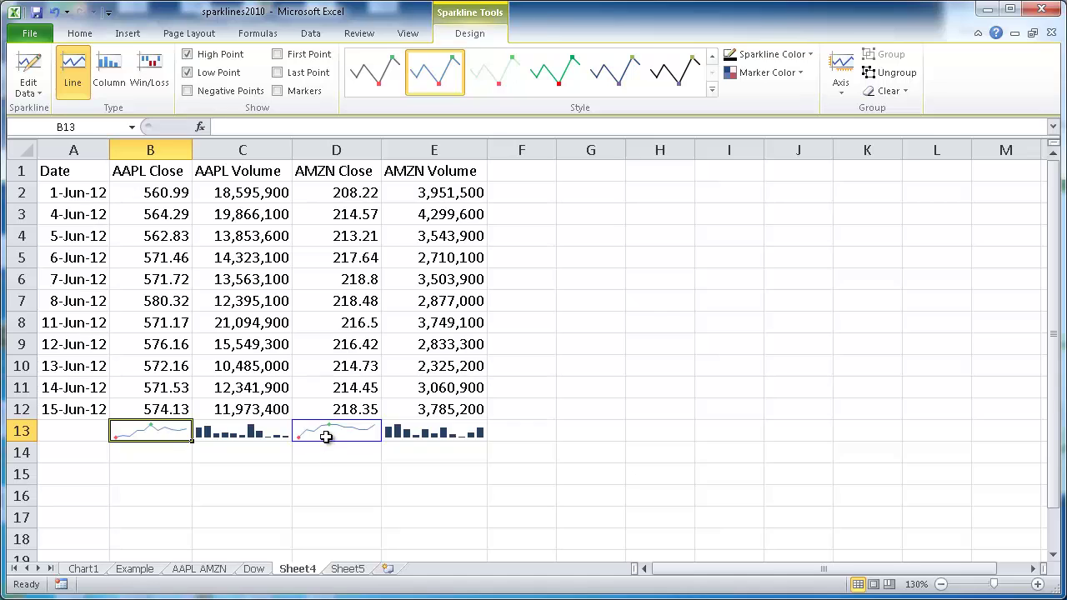
{"action": "left_click", "coordinate": [241, 433]}
{"action": "left_click", "coordinate": [410, 431]}
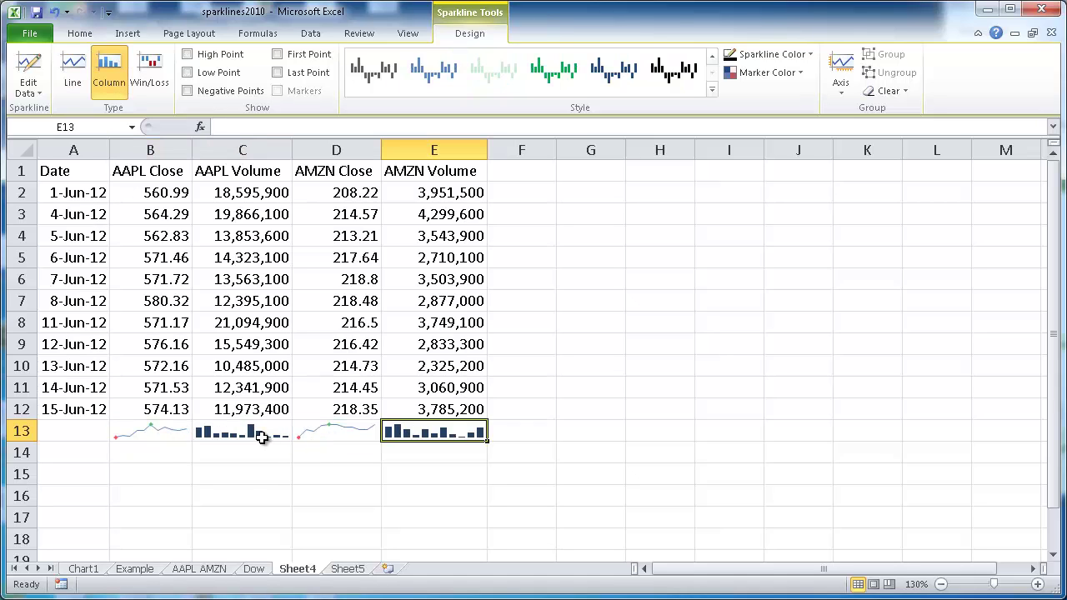
{"action": "left_click", "coordinate": [844, 80]}
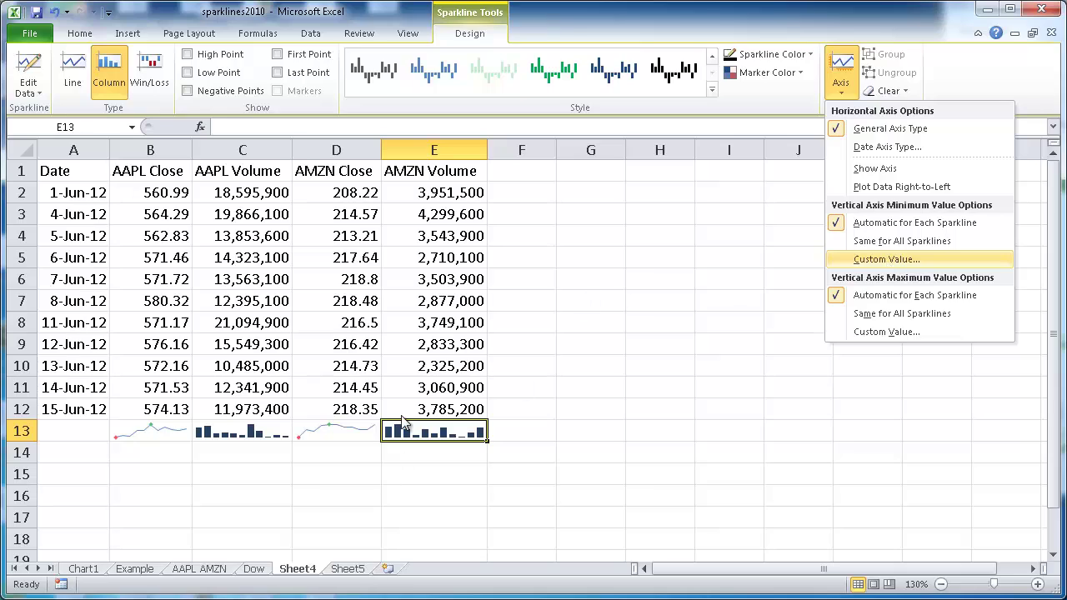
{"action": "left_click", "coordinate": [346, 477]}
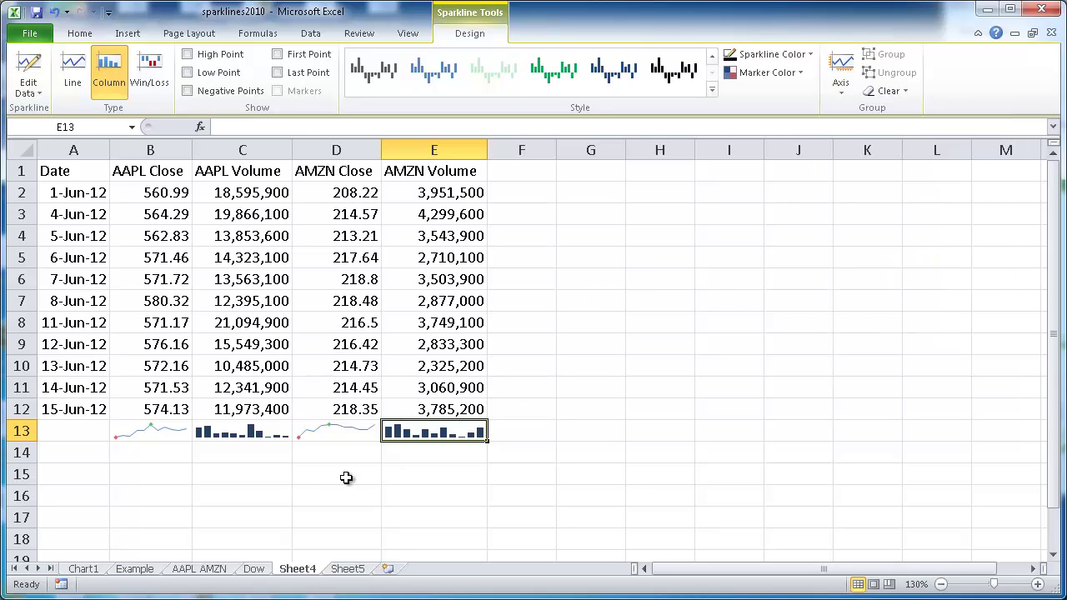
Apply the style with green gains and red losses to the win/loss sparkline in E14 of Sheet5
{"action": "left_click", "coordinate": [350, 569]}
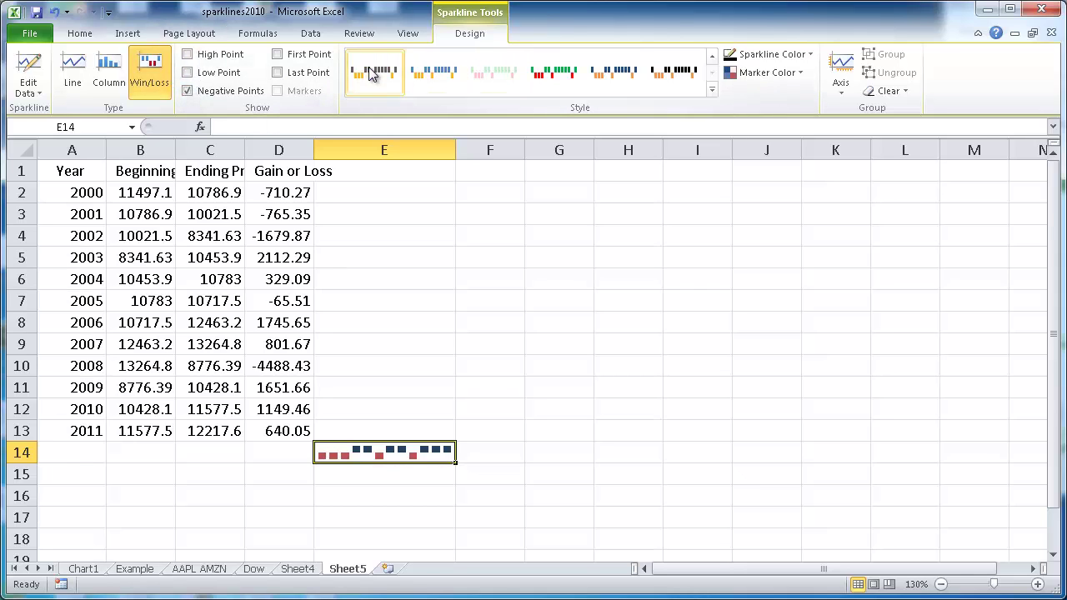
{"action": "left_click", "coordinate": [712, 88]}
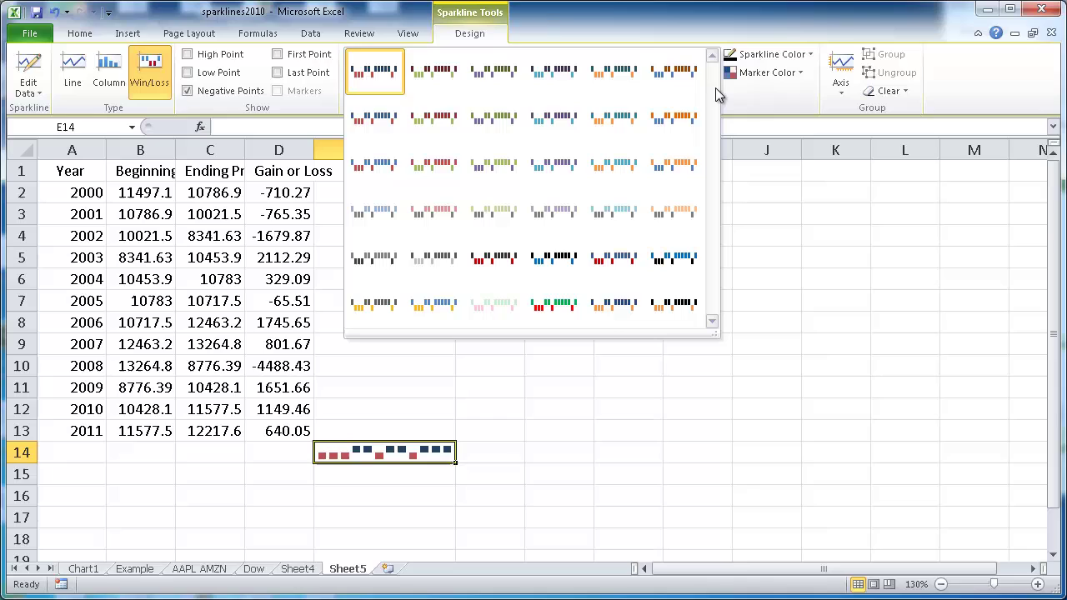
{"action": "left_click", "coordinate": [553, 314]}
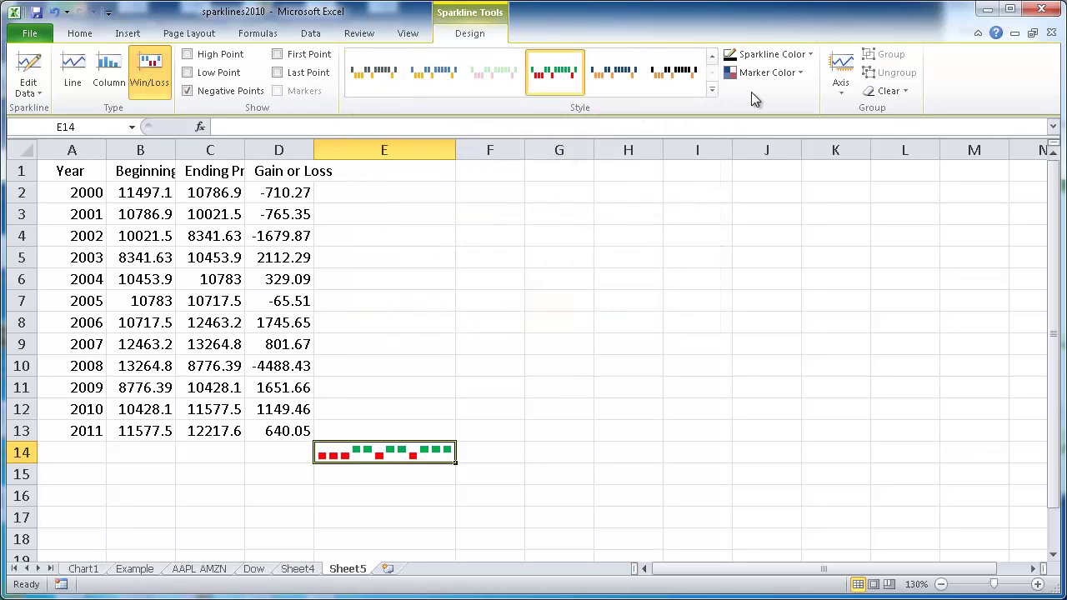
Show the horizontal axis on the win/loss sparkline in E14
{"action": "left_click", "coordinate": [842, 79]}
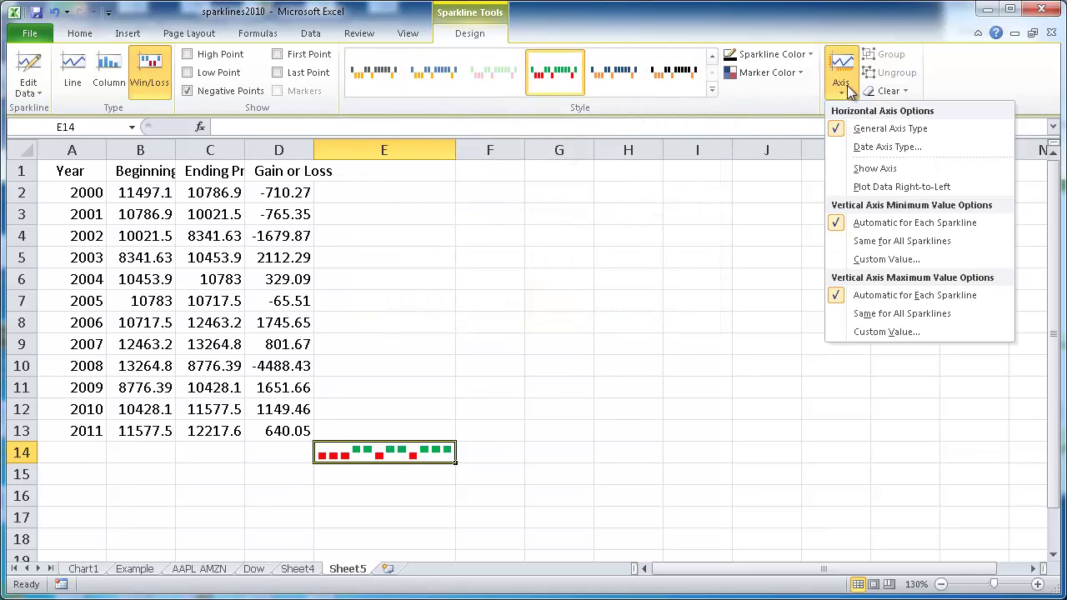
{"action": "left_click", "coordinate": [880, 171]}
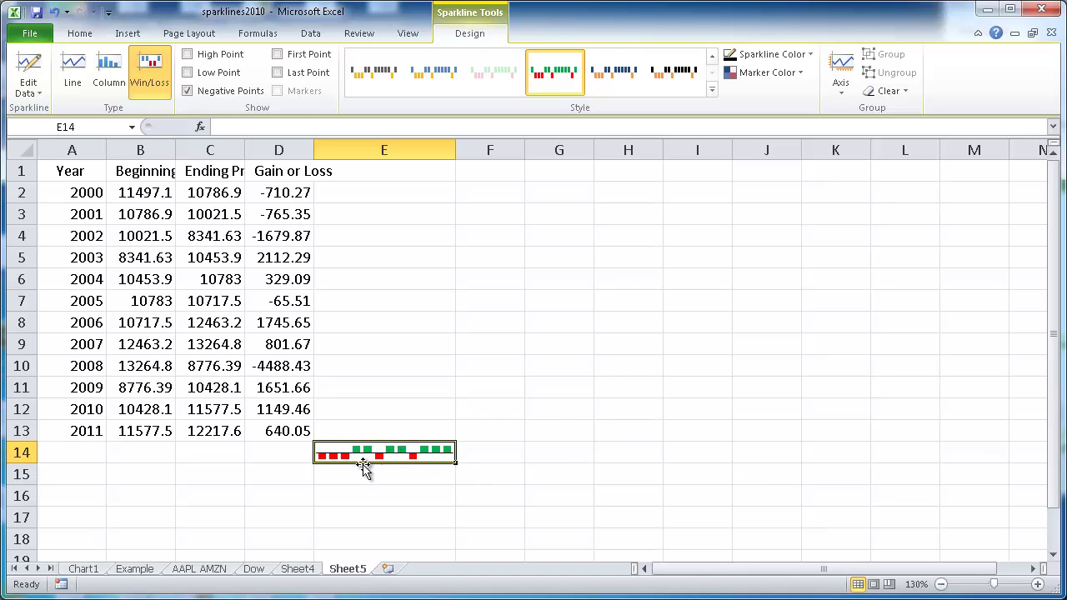
{"action": "left_click", "coordinate": [361, 501]}
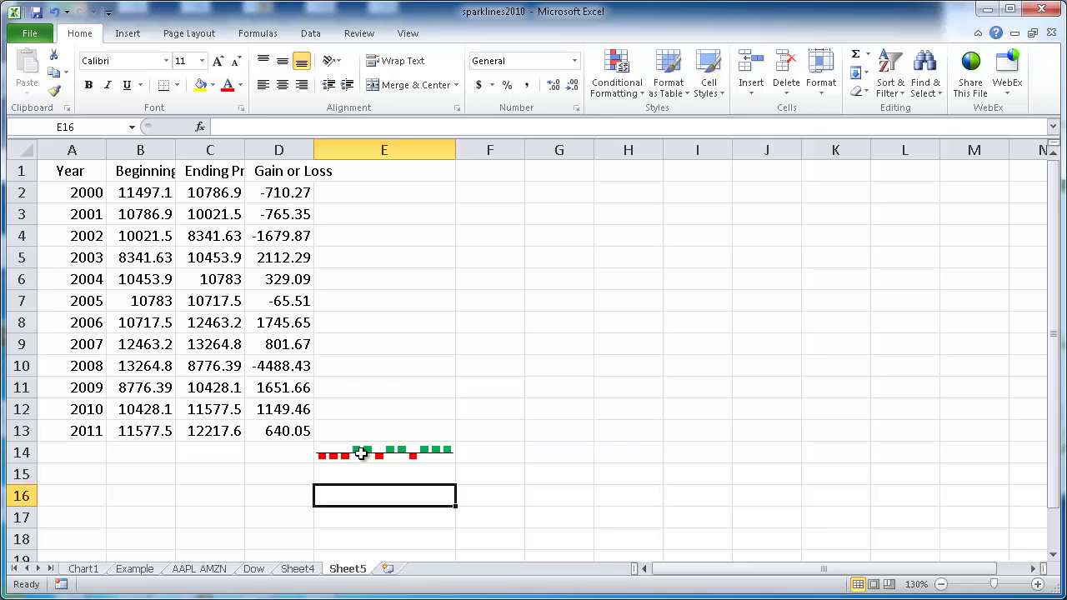
Enter the label "DJIA (2000-2011)" in the sparkline cell E14
{"action": "left_click", "coordinate": [361, 454]}
{"action": "left_click", "coordinate": [235, 128]}
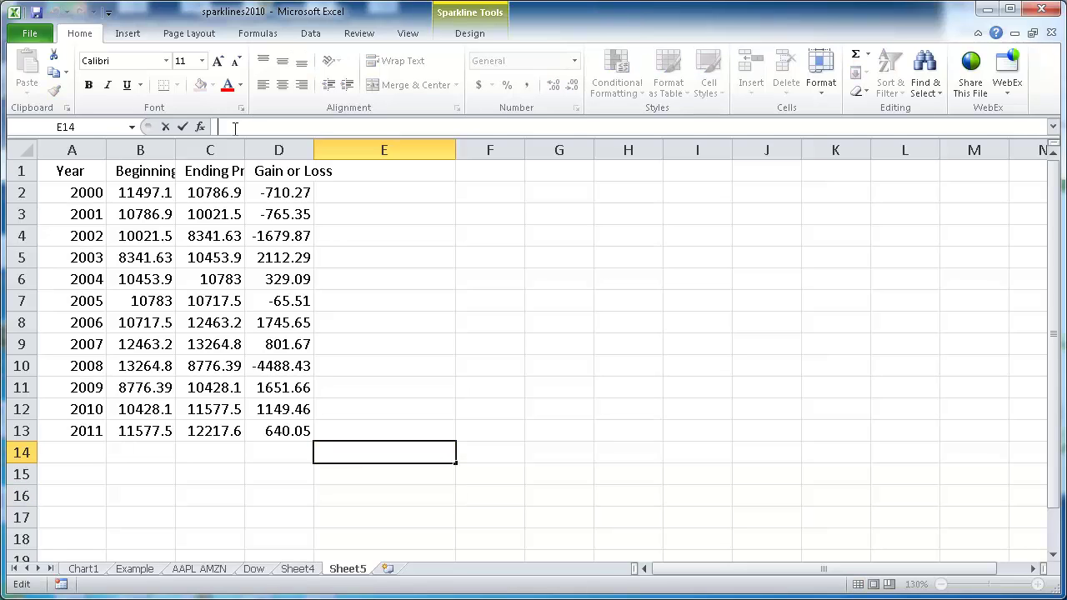
{"action": "type", "text": "DJIA (2000-2011"}
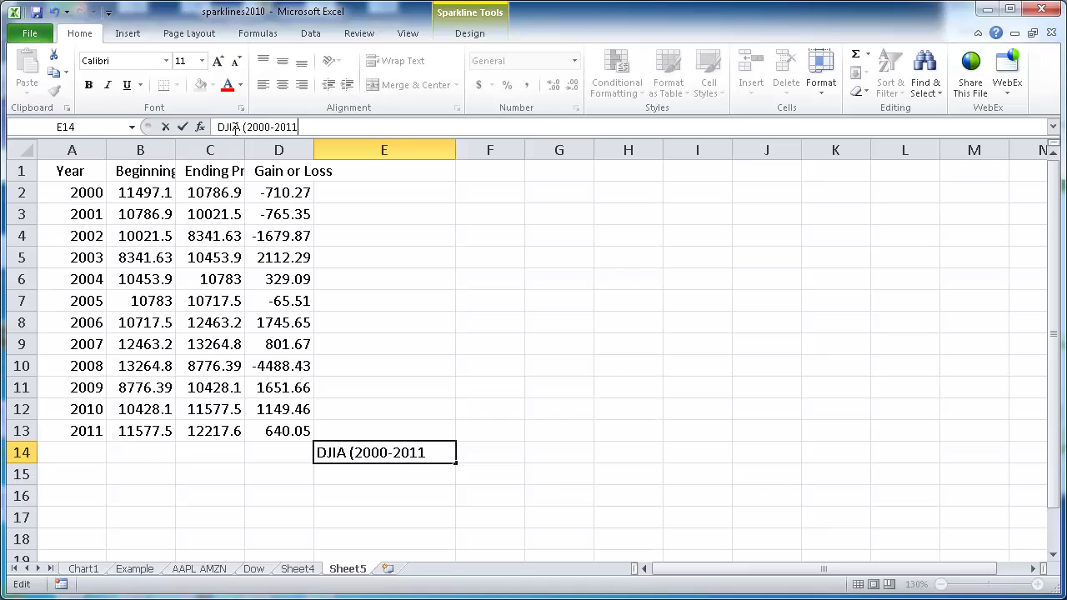
{"action": "key", "text": "Return"}
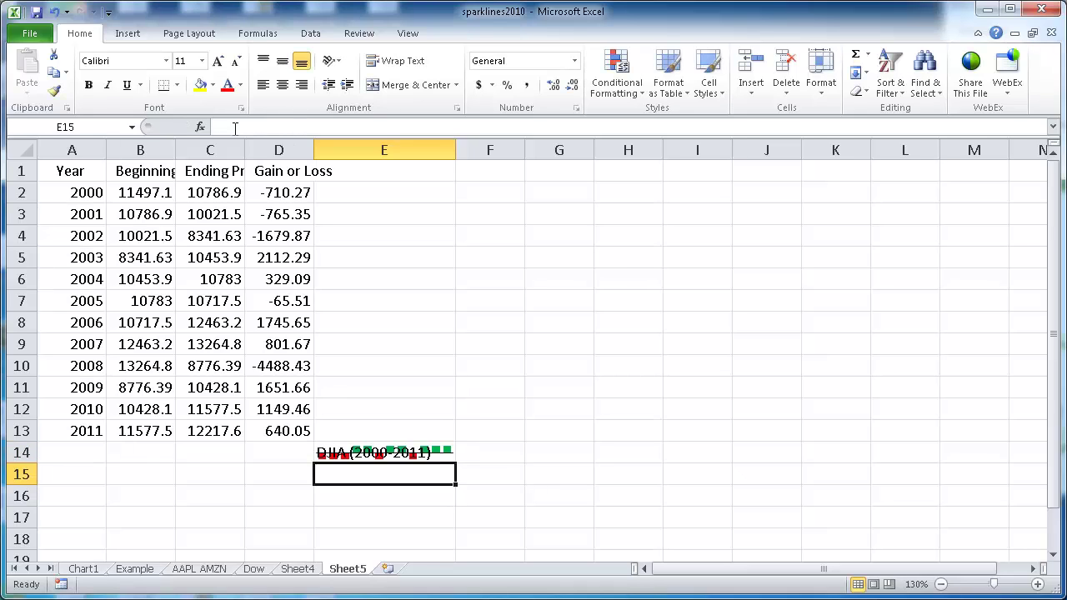
Format the label in E14 with font size 10 and top alignment
{"action": "left_click", "coordinate": [352, 454]}
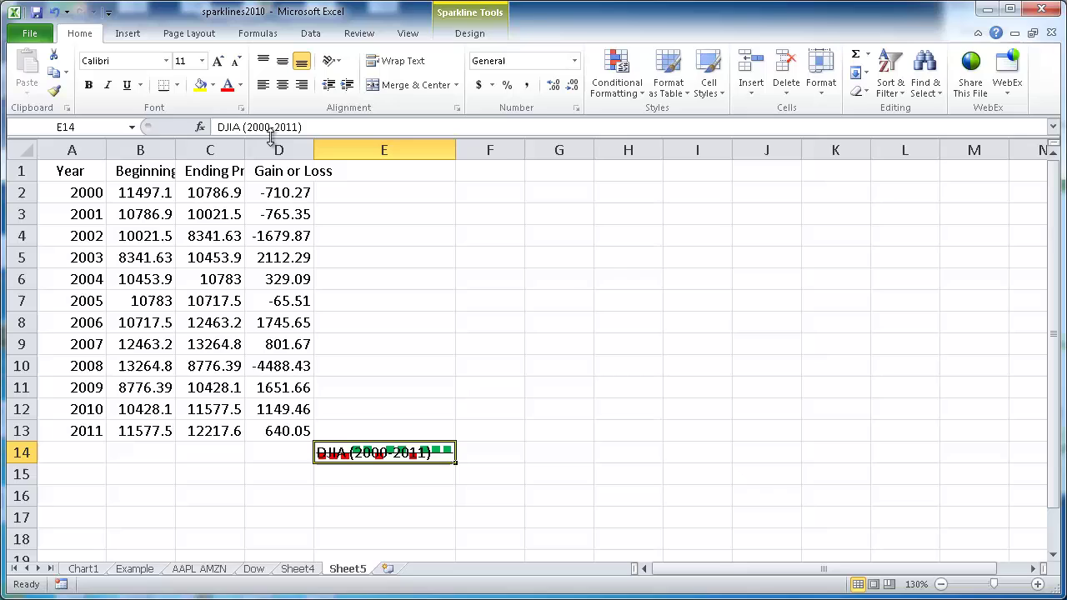
{"action": "left_click", "coordinate": [201, 61]}
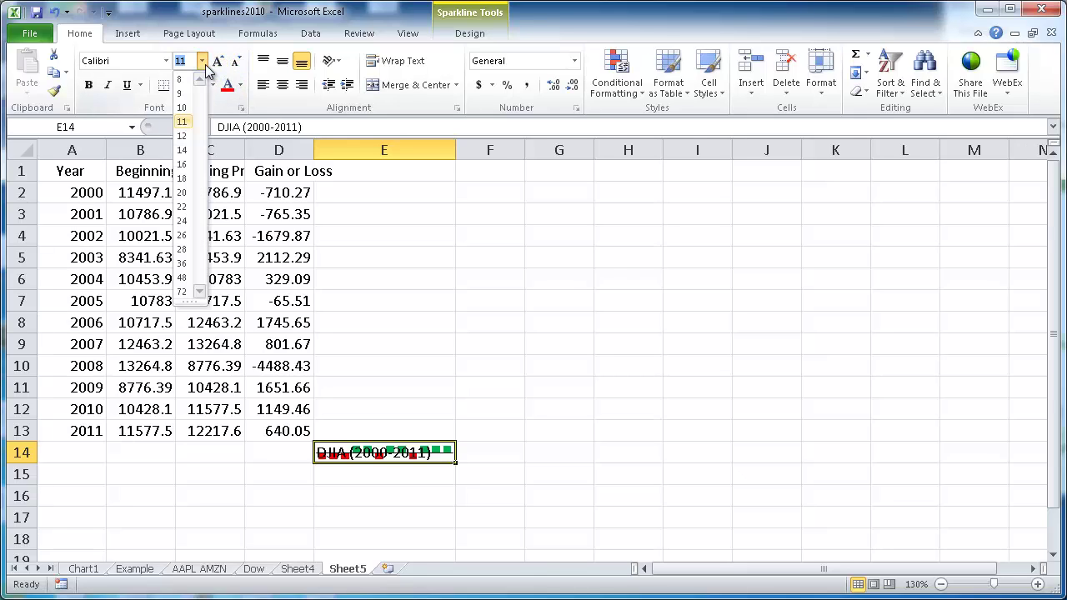
{"action": "left_click", "coordinate": [187, 103]}
{"action": "left_click", "coordinate": [265, 65]}
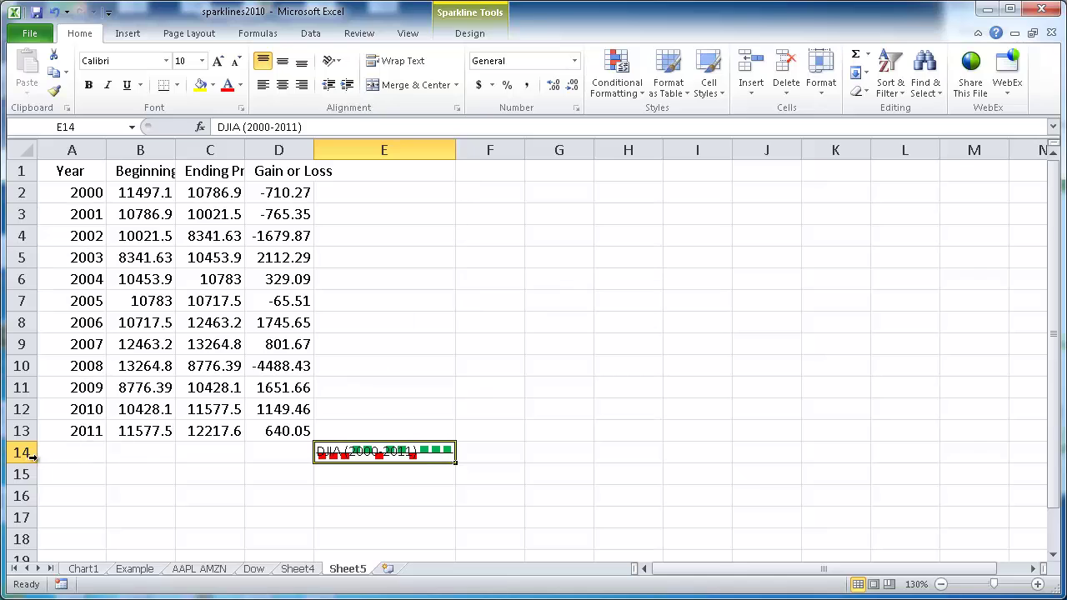
Increase the height of row 14 and widen column E to enlarge the win/loss sparkline
{"action": "left_click_drag", "start_coordinate": [26, 461], "coordinate": [26, 498]}
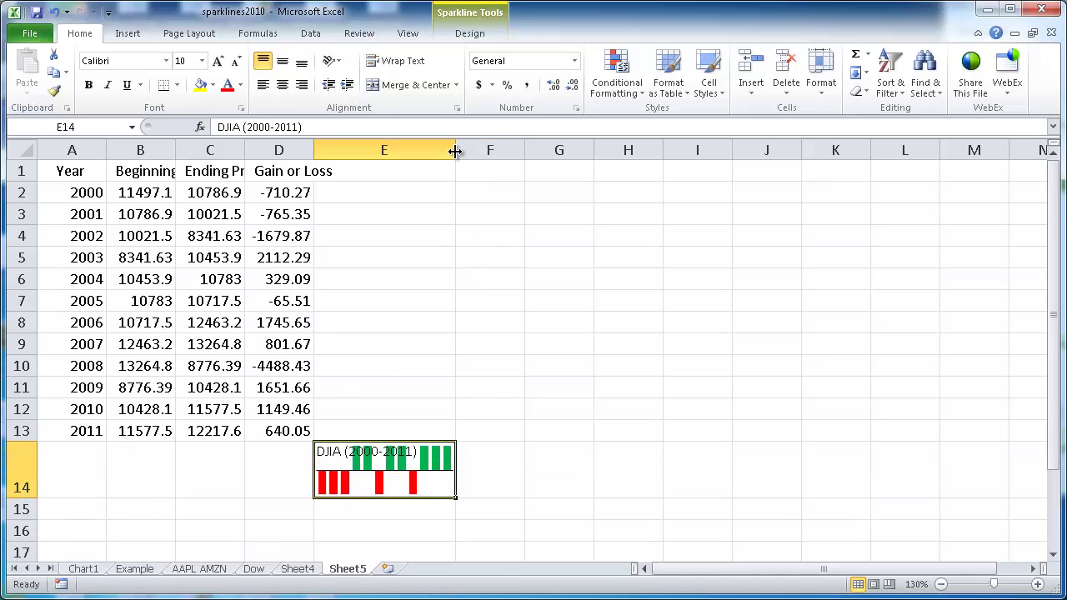
{"action": "left_click_drag", "start_coordinate": [456, 150], "coordinate": [683, 150]}
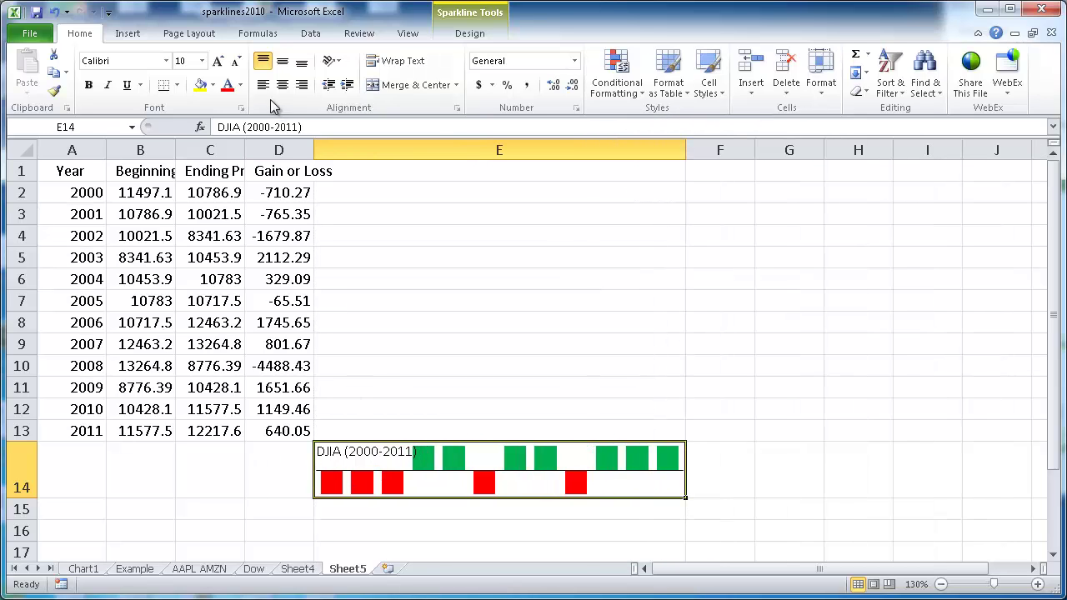
{"action": "left_click", "coordinate": [252, 126]}
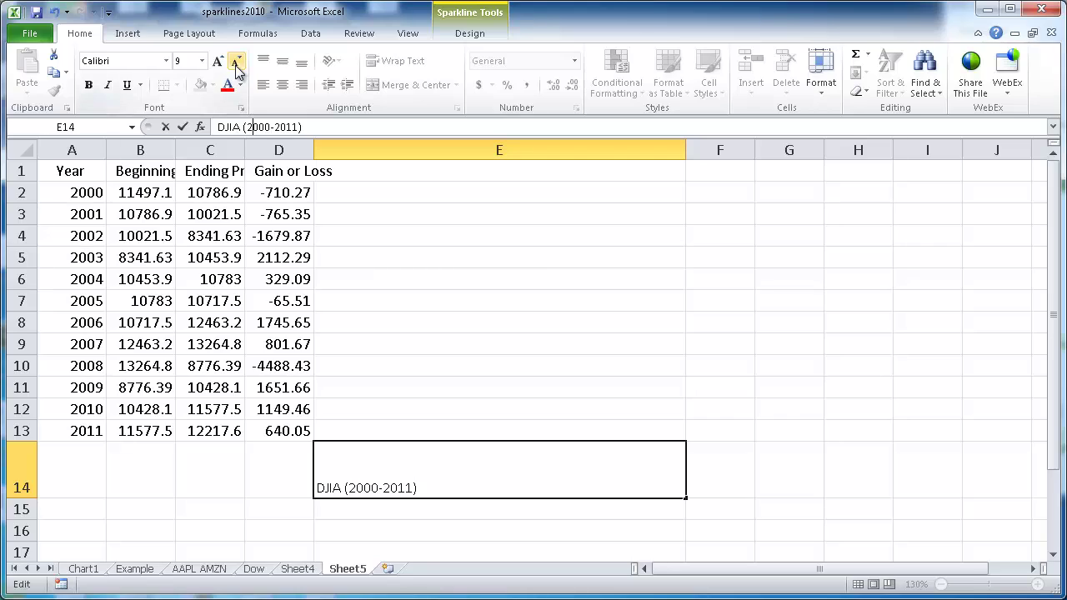
{"action": "left_click_drag", "start_coordinate": [431, 489], "coordinate": [279, 489]}
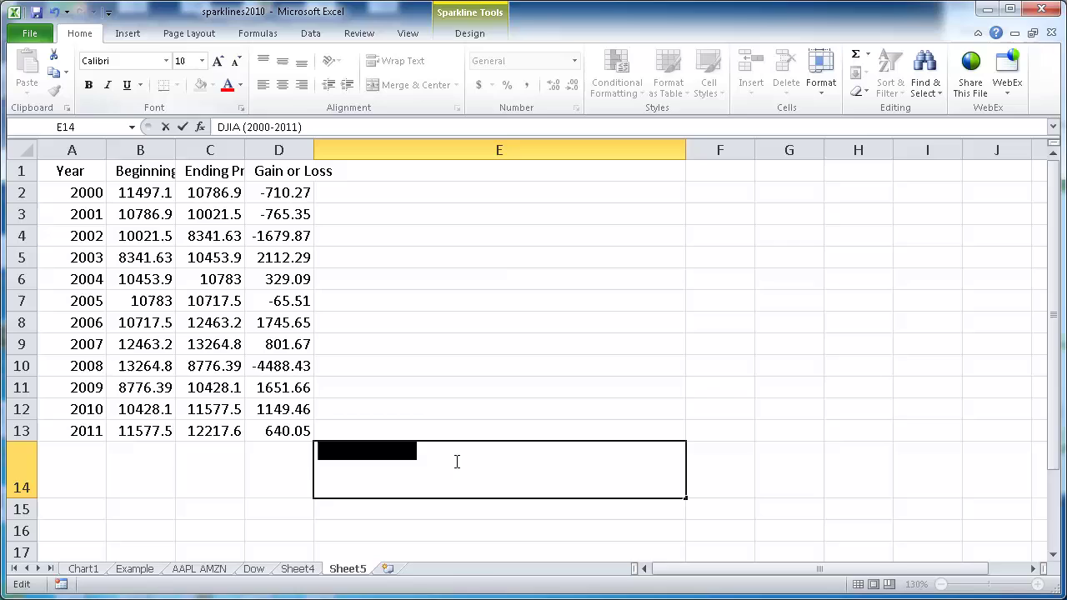
{"action": "left_click", "coordinate": [476, 532]}
Reduce the font size of the DJIA label in E14 to 9
{"action": "left_click", "coordinate": [367, 455]}
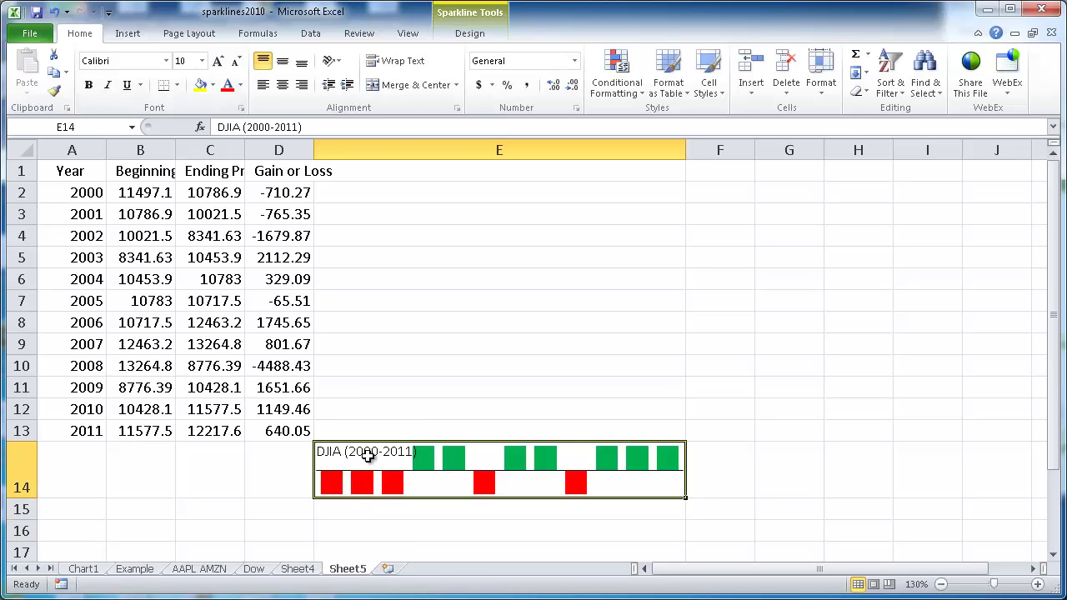
{"action": "left_click", "coordinate": [238, 63]}
{"action": "left_click", "coordinate": [238, 63]}
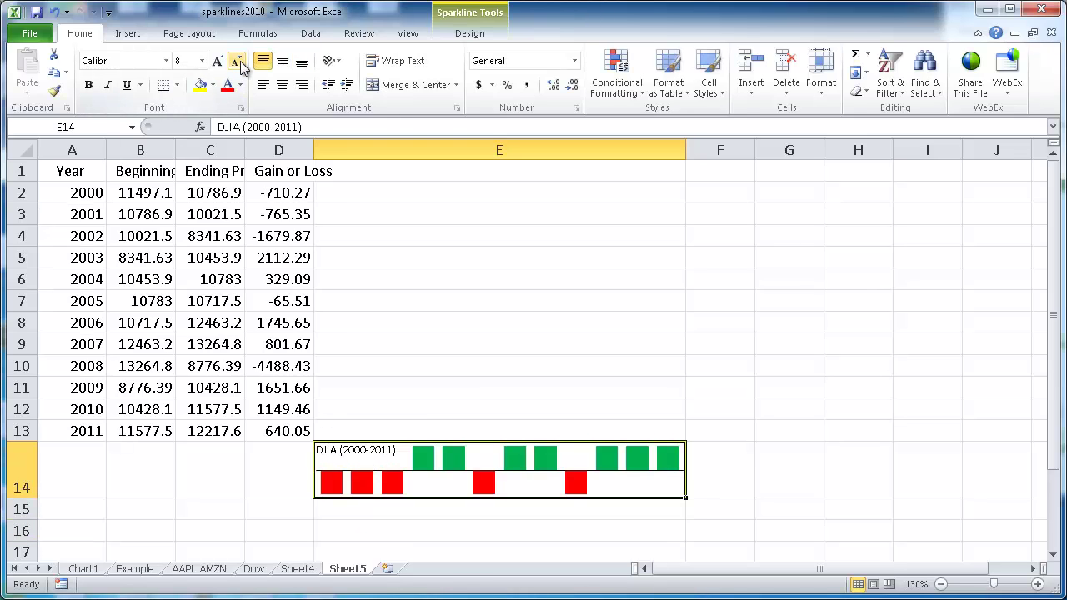
{"action": "left_click", "coordinate": [218, 62]}
{"action": "left_click", "coordinate": [800, 488]}
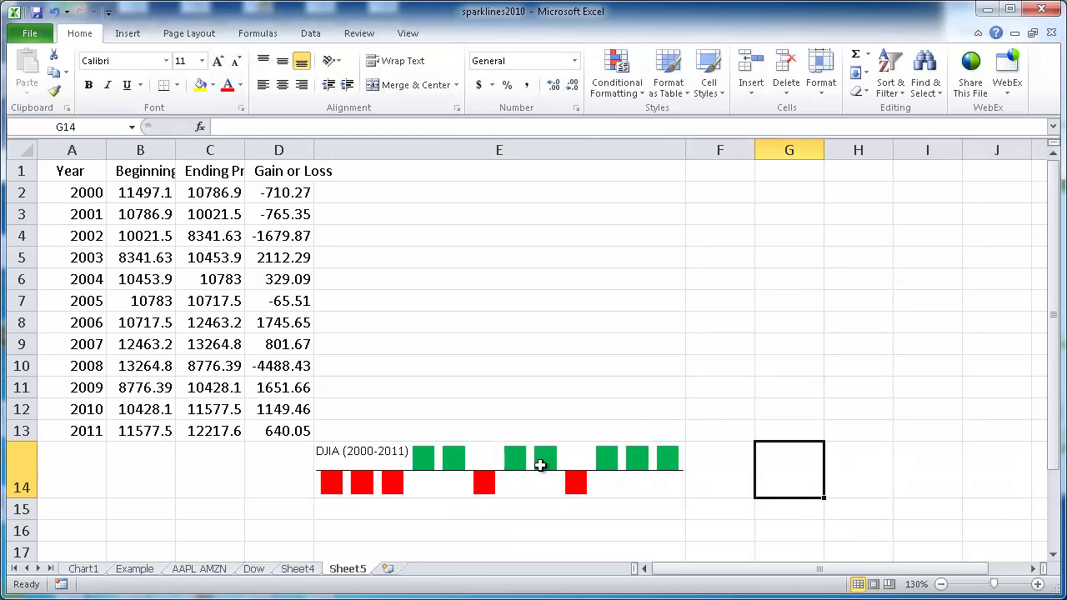
Enter the label "aapl" in the AAPL Close sparkline cell B13 on Sheet4
{"action": "left_click", "coordinate": [298, 569]}
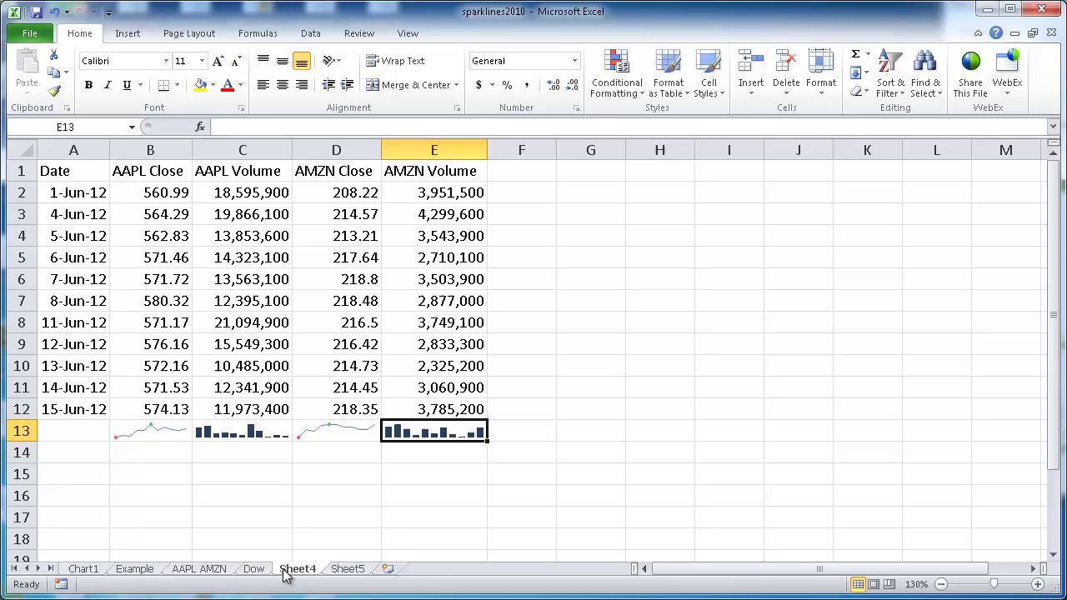
{"action": "left_click", "coordinate": [143, 435]}
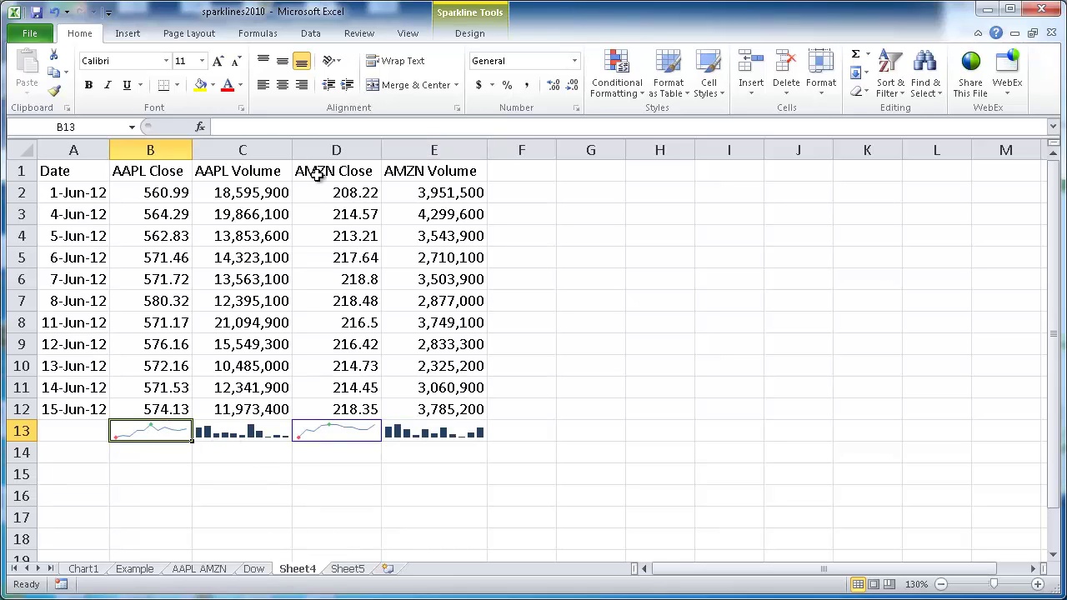
{"action": "left_click", "coordinate": [272, 129]}
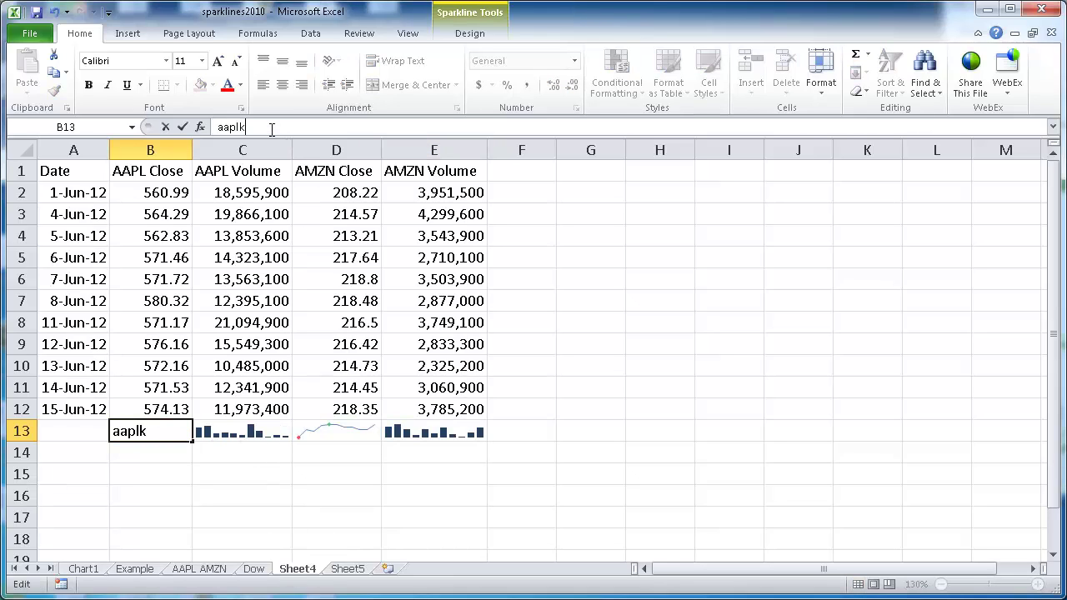
{"action": "key", "text": "Return"}
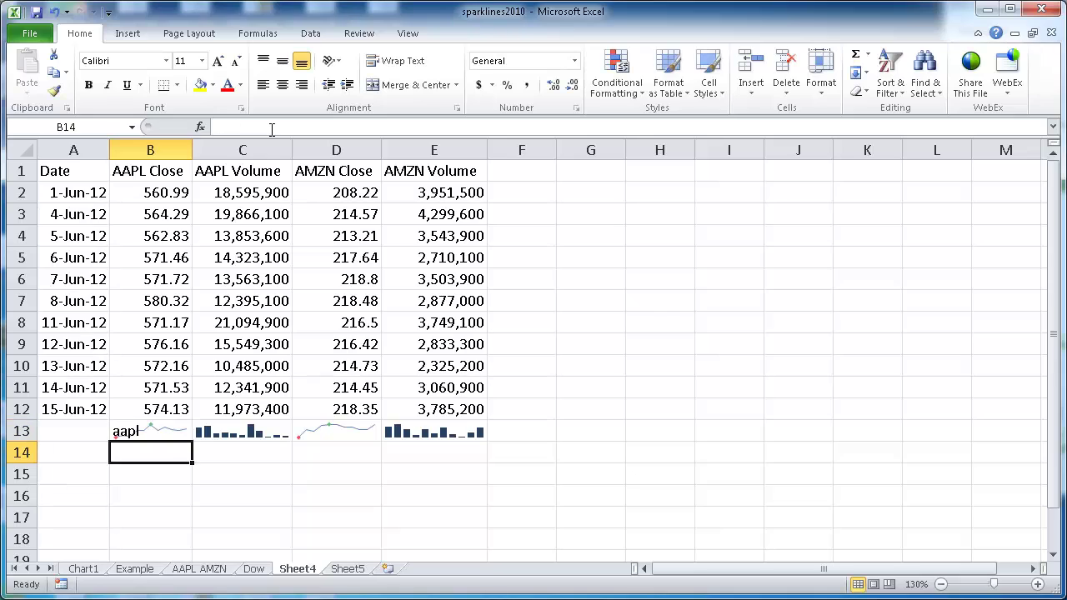
Format the aapl label in B13 with font size 8 and top alignment
{"action": "left_click", "coordinate": [125, 430]}
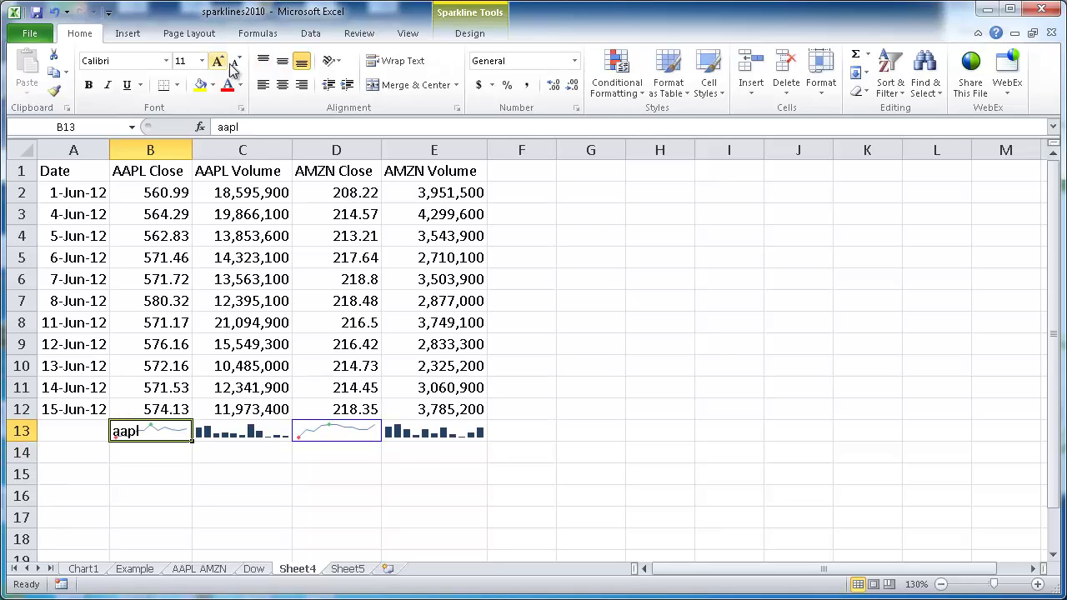
{"action": "left_click", "coordinate": [237, 63]}
{"action": "left_click", "coordinate": [236, 63]}
{"action": "left_click", "coordinate": [237, 62]}
{"action": "left_click", "coordinate": [263, 63]}
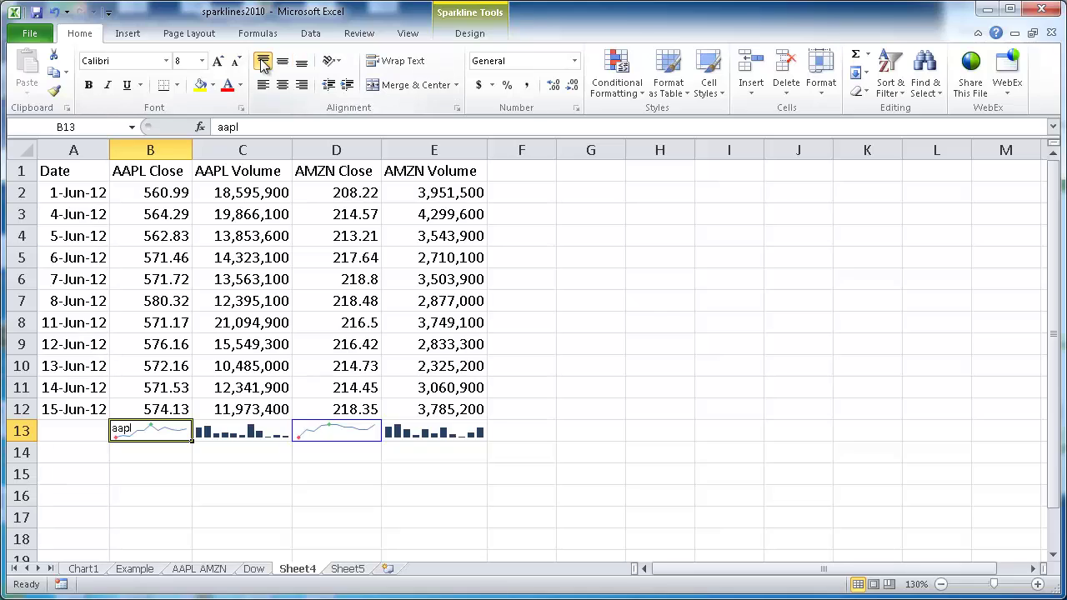
Enter the label "AMZN" in the AMZN Close sparkline cell D13
{"action": "left_click", "coordinate": [323, 432]}
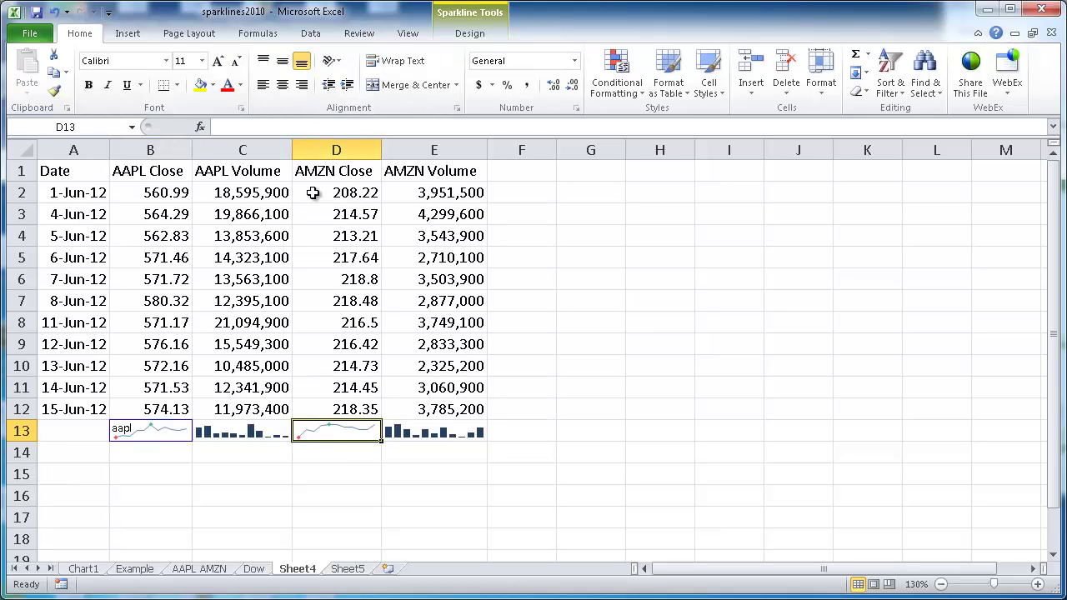
{"action": "type", "text": "AMZN"}
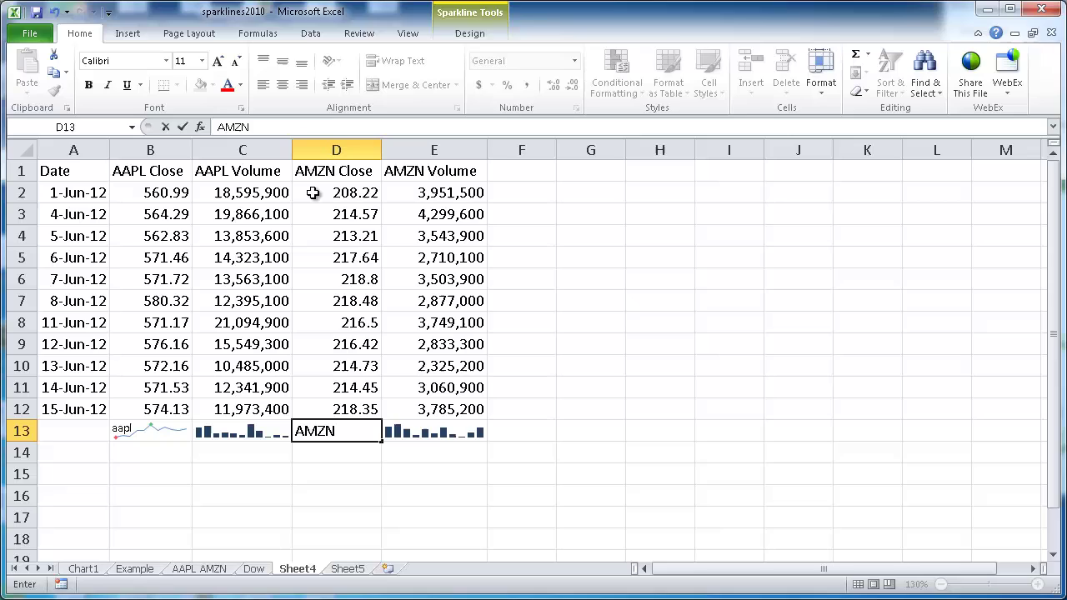
{"action": "key", "text": "Return"}
Format the AMZN label in D13 with font size 8 and top alignment
{"action": "left_click", "coordinate": [344, 423]}
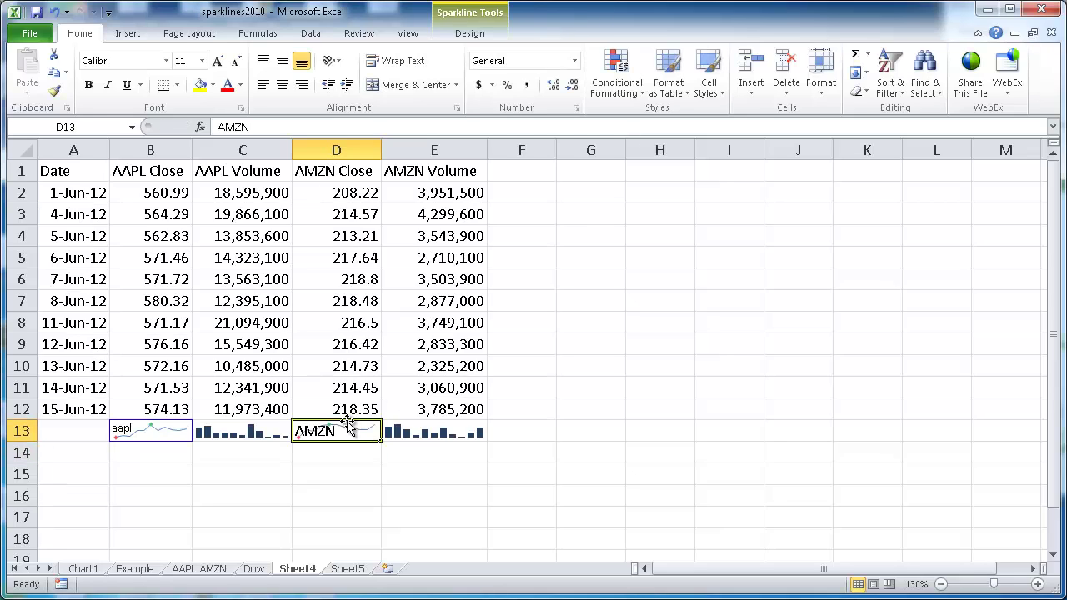
{"action": "left_click", "coordinate": [237, 62]}
{"action": "left_click", "coordinate": [237, 62]}
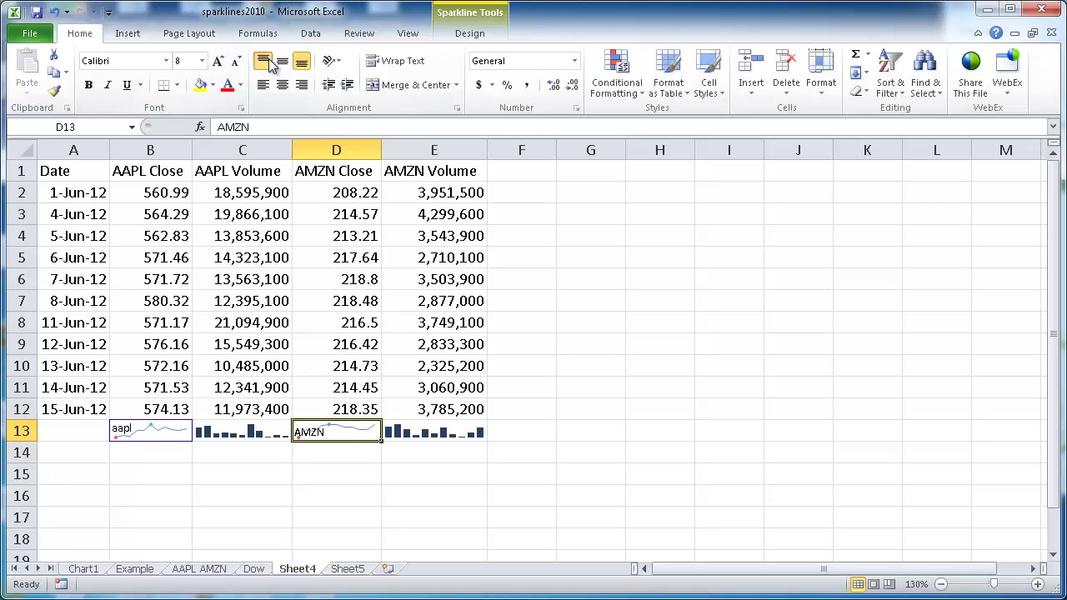
{"action": "left_click", "coordinate": [263, 62]}
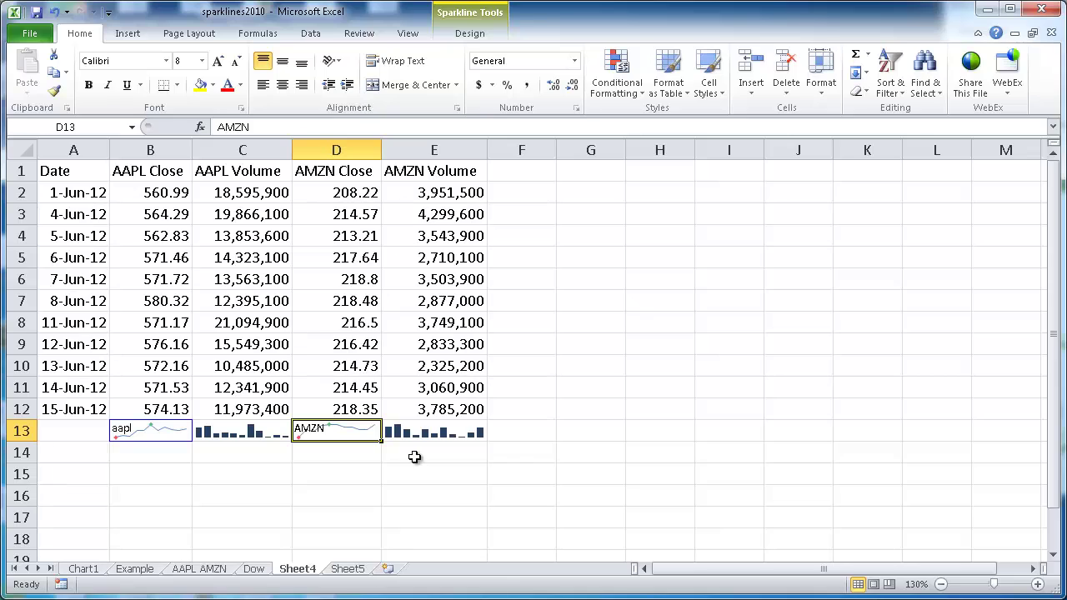
Increase the height of row 13 and widen columns B and D equally to enlarge the Close sparklines
{"action": "left_click_drag", "start_coordinate": [22, 442], "coordinate": [21, 469]}
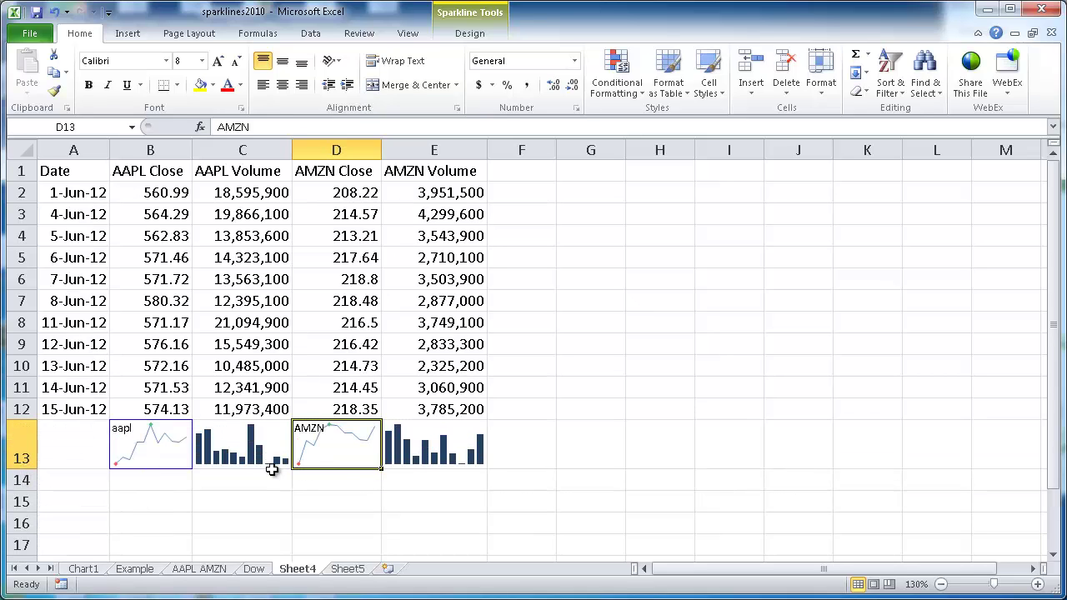
{"action": "left_click", "coordinate": [179, 150]}
{"action": "left_click", "coordinate": [336, 150], "text": "ctrl"}
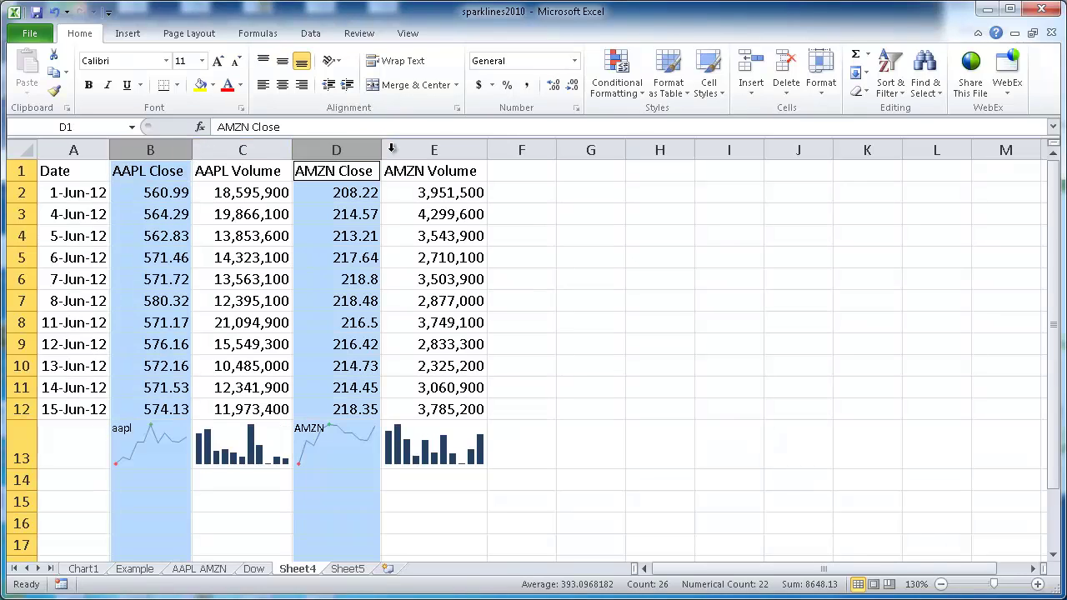
{"action": "left_click_drag", "start_coordinate": [381, 150], "coordinate": [397, 149]}
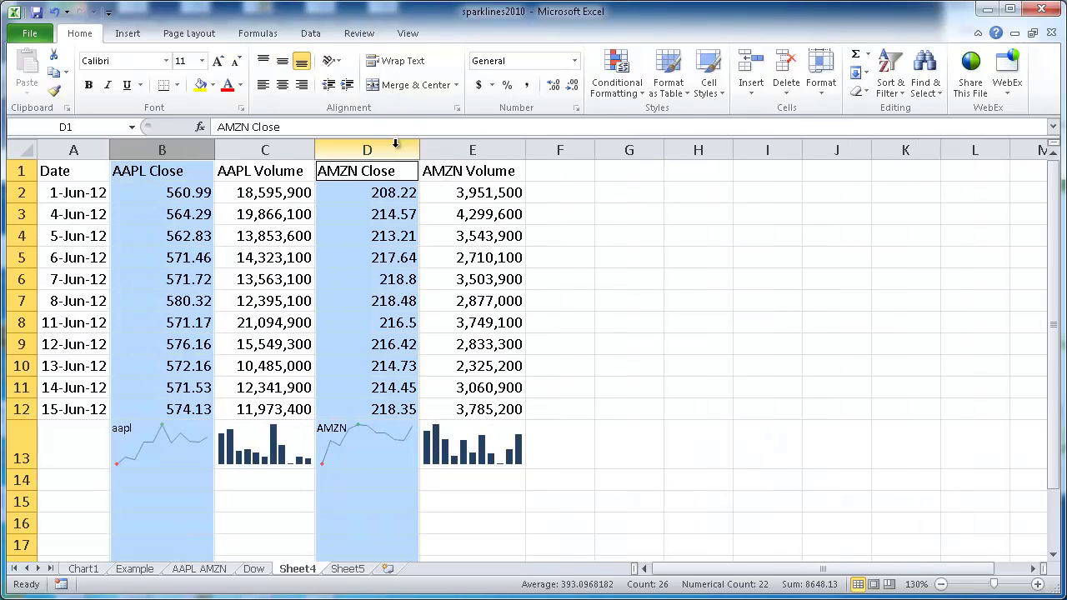
{"action": "left_click", "coordinate": [583, 477]}
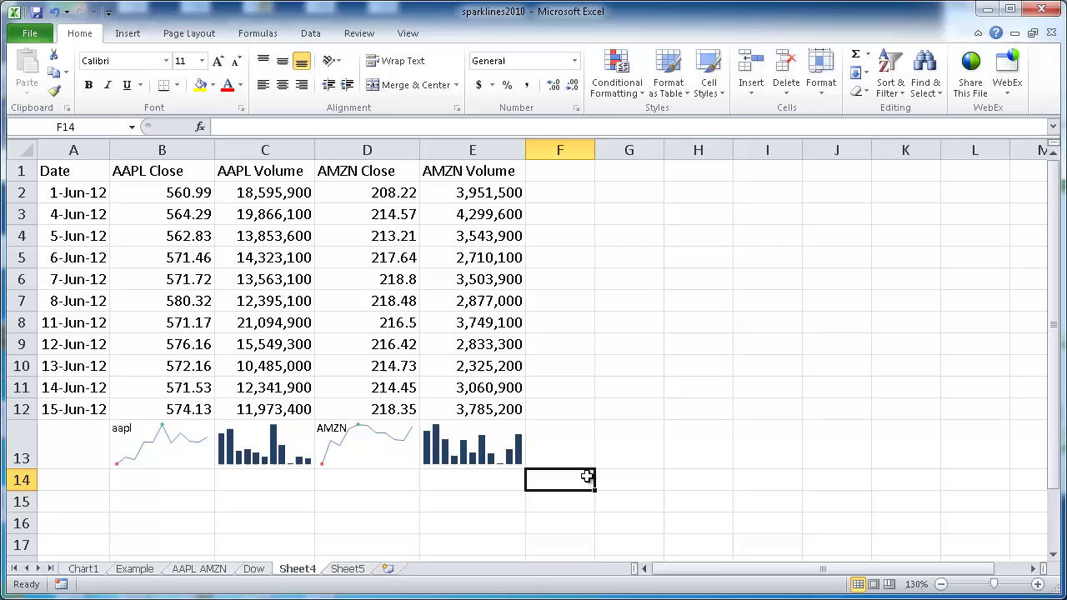
Review the design options of the AMZN Close sparkline in D13 and the labelled win/loss sparkline on Sheet5
{"action": "left_click", "coordinate": [337, 435]}
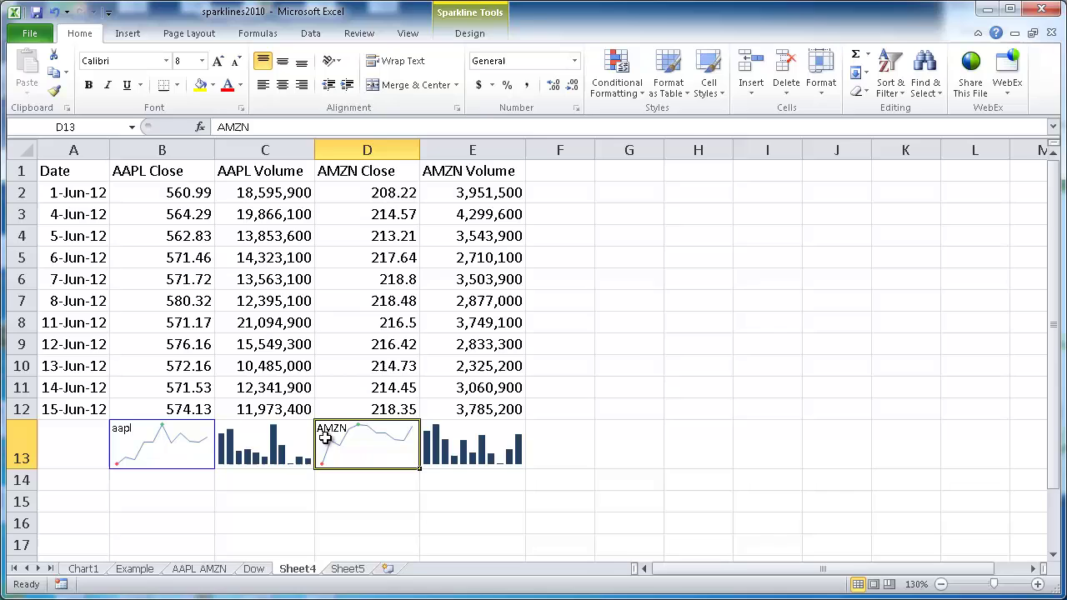
{"action": "left_click", "coordinate": [469, 34]}
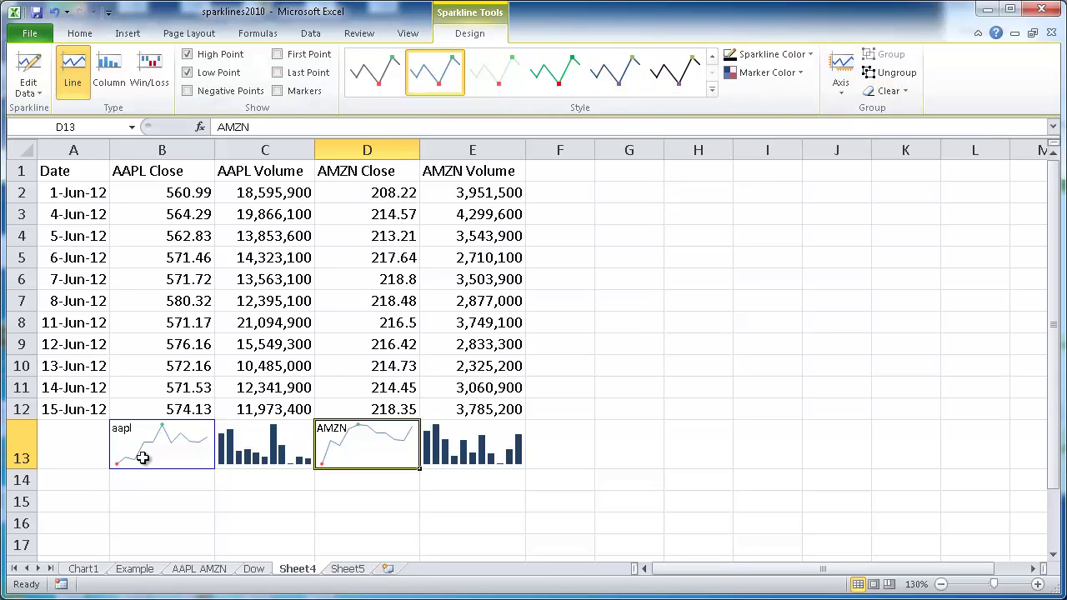
{"action": "left_click", "coordinate": [346, 571]}
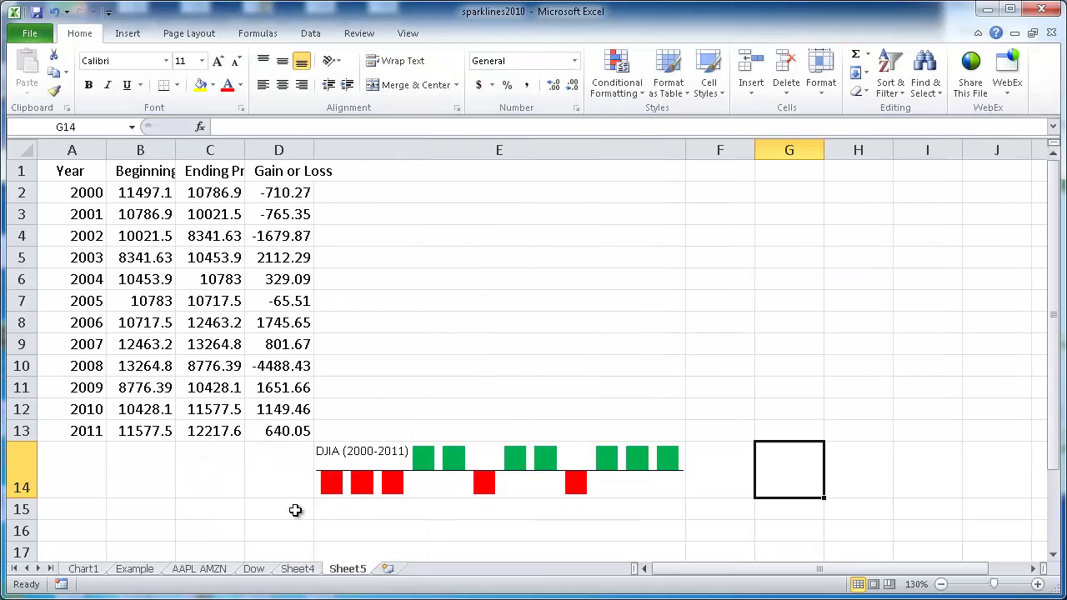
Clear the sparkline groups from cells B13:E13 on Sheet4, keeping the cell labels
{"action": "left_click", "coordinate": [297, 570]}
{"action": "left_click", "coordinate": [178, 441]}
{"action": "left_click_drag", "start_coordinate": [177, 442], "coordinate": [498, 439]}
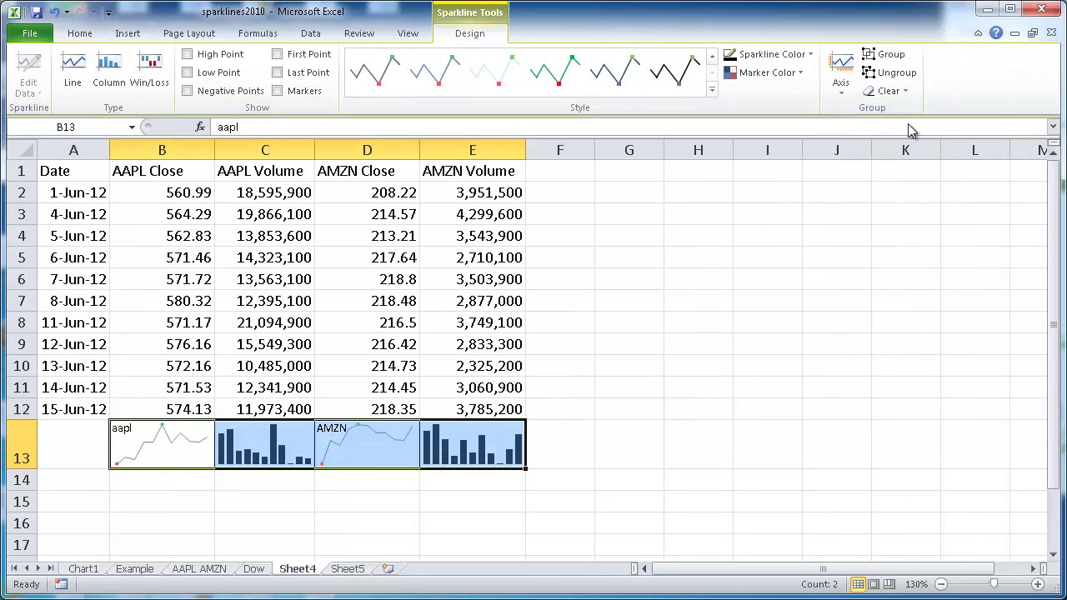
{"action": "left_click", "coordinate": [907, 91]}
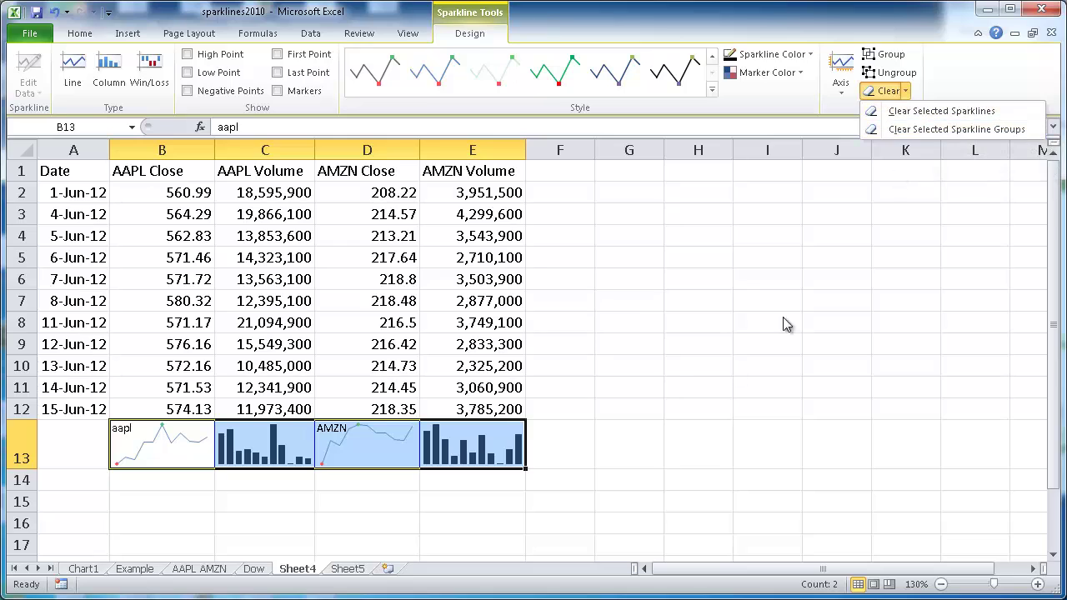
{"action": "left_click", "coordinate": [956, 129]}
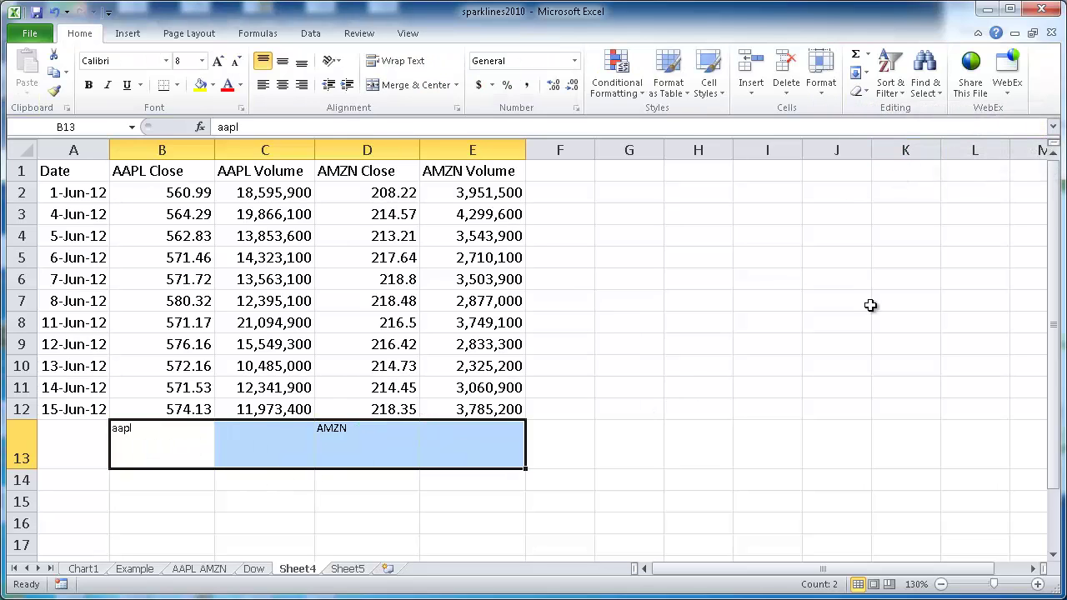
{"action": "left_click", "coordinate": [698, 481]}
{"action": "left_click", "coordinate": [360, 558]}
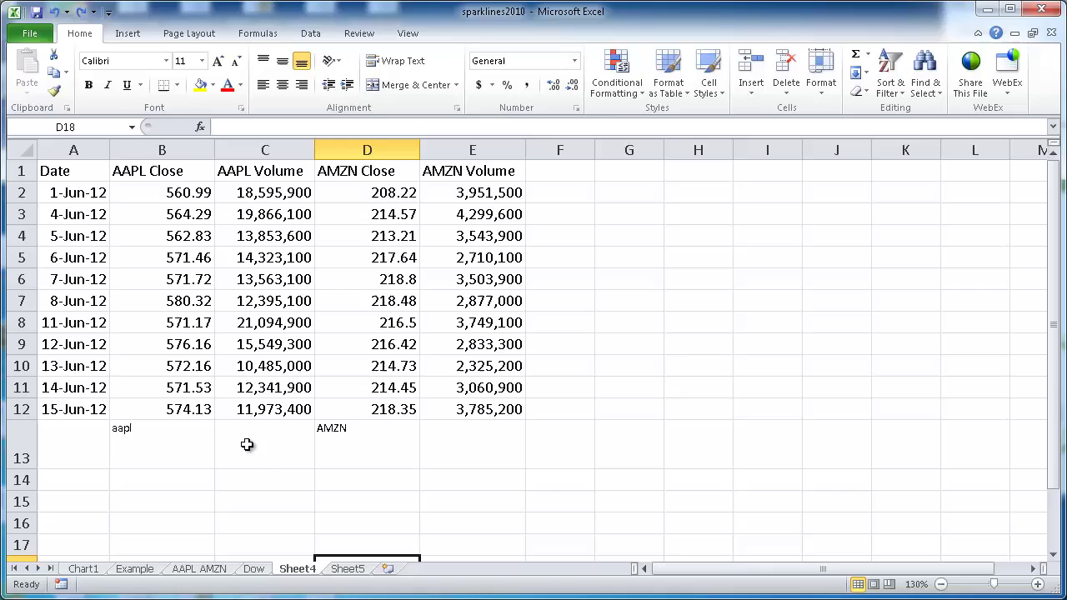
{"action": "left_click", "coordinate": [178, 443]}
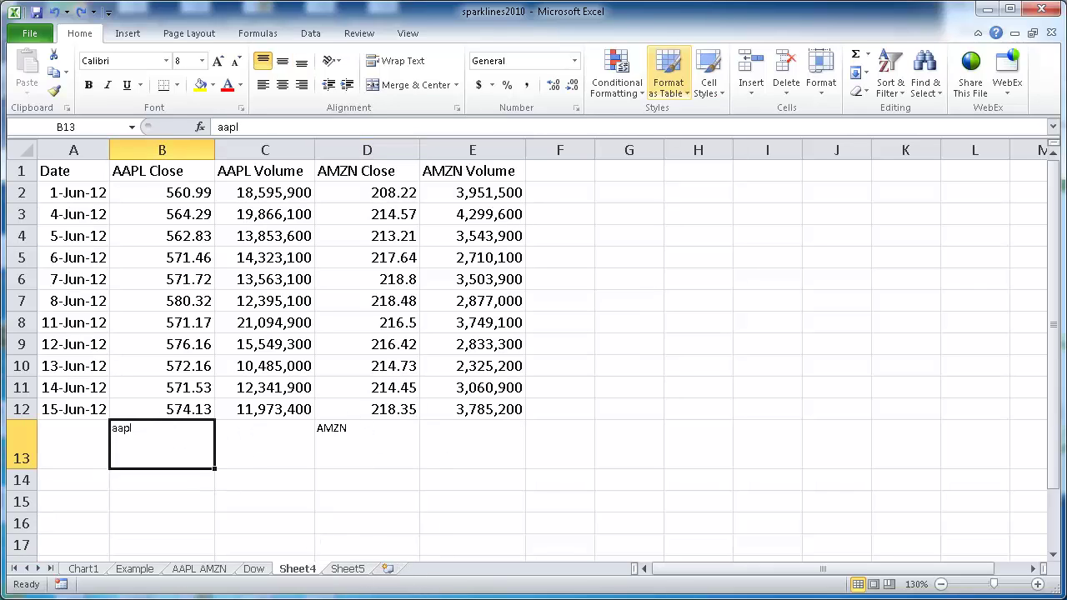
Review the clear, marker color and sparkline color options for the DJIA win/loss sparkline in E14 on Sheet5
{"action": "left_click", "coordinate": [358, 572]}
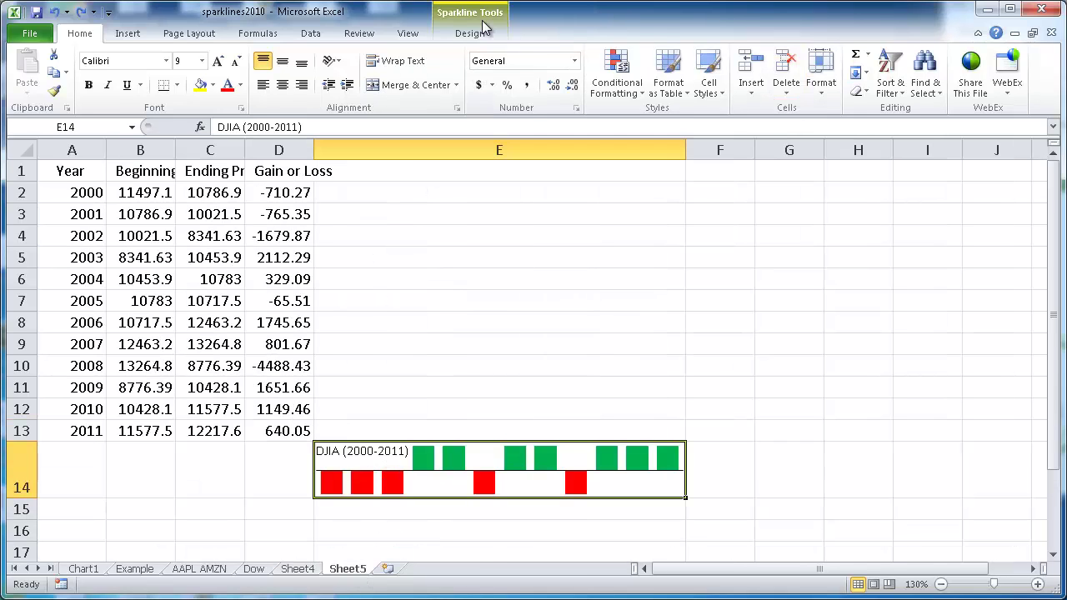
{"action": "left_click", "coordinate": [465, 35]}
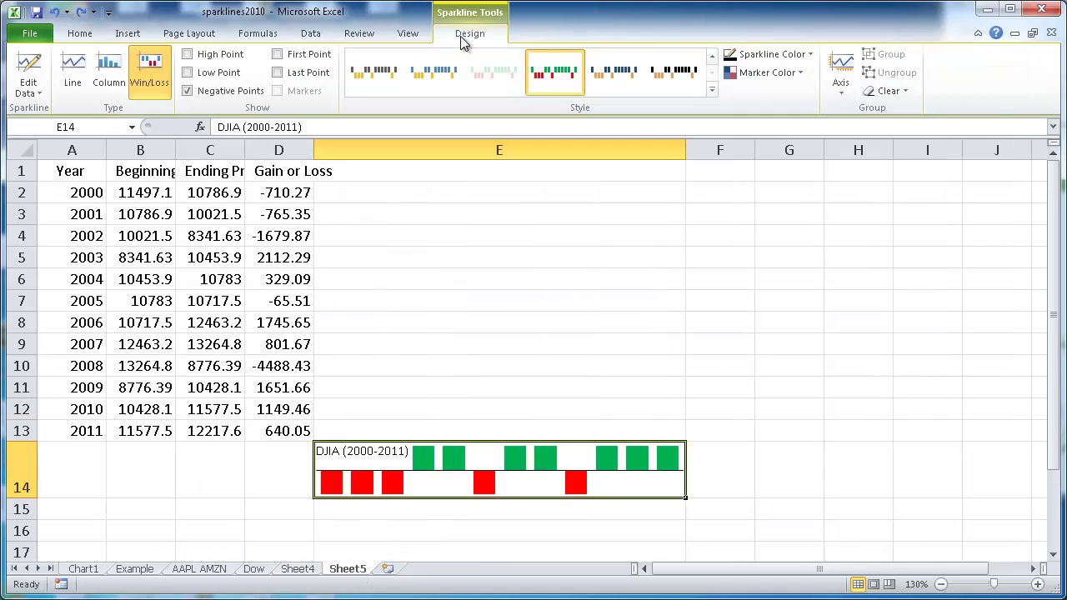
{"action": "left_click", "coordinate": [907, 94]}
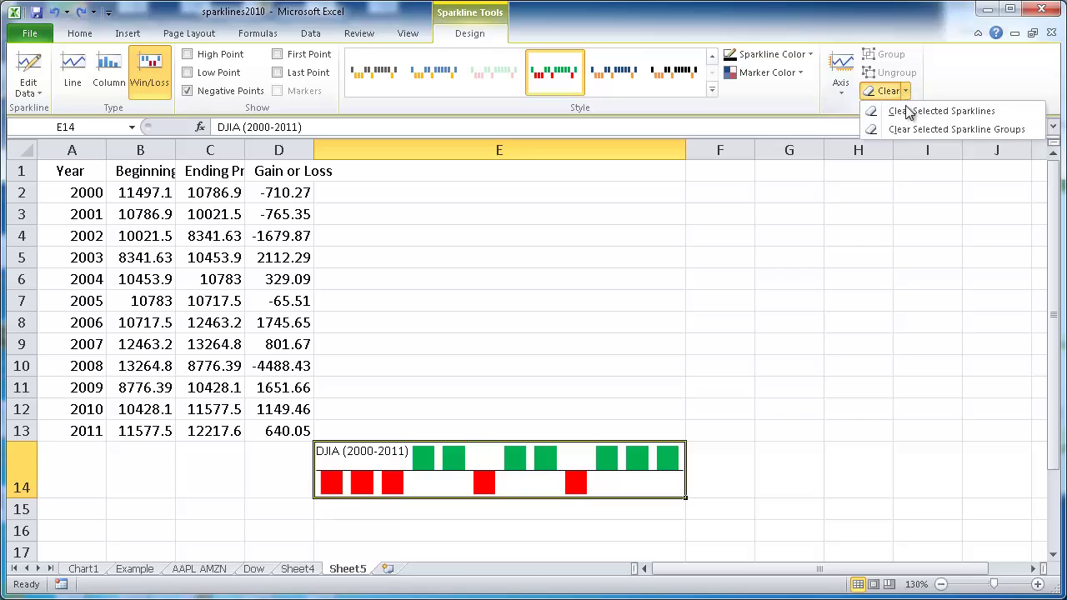
{"action": "left_click", "coordinate": [802, 73]}
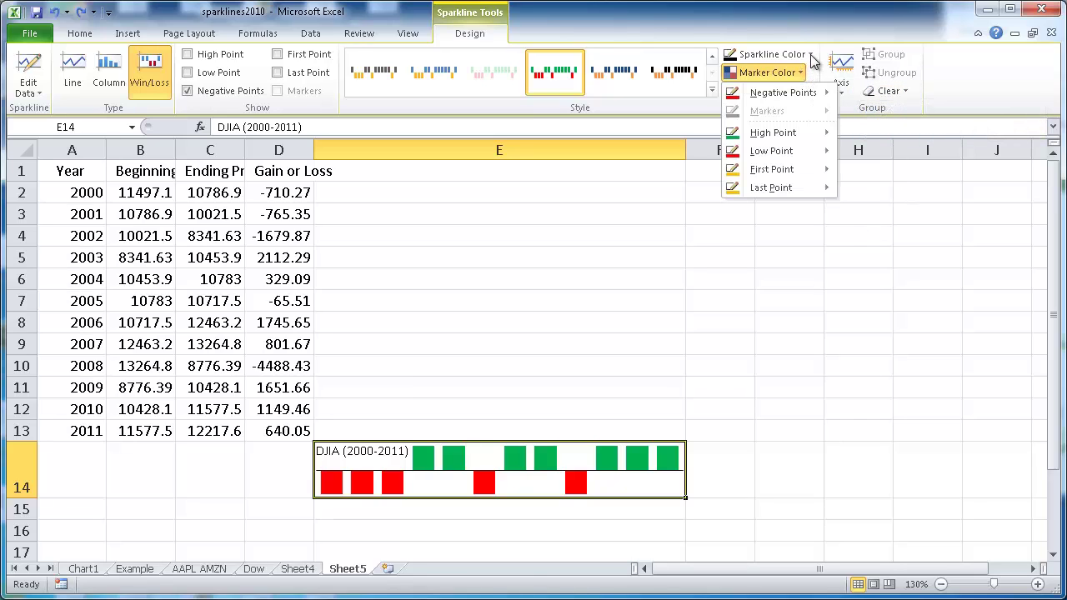
{"action": "left_click", "coordinate": [812, 55]}
{"action": "left_click", "coordinate": [775, 53]}
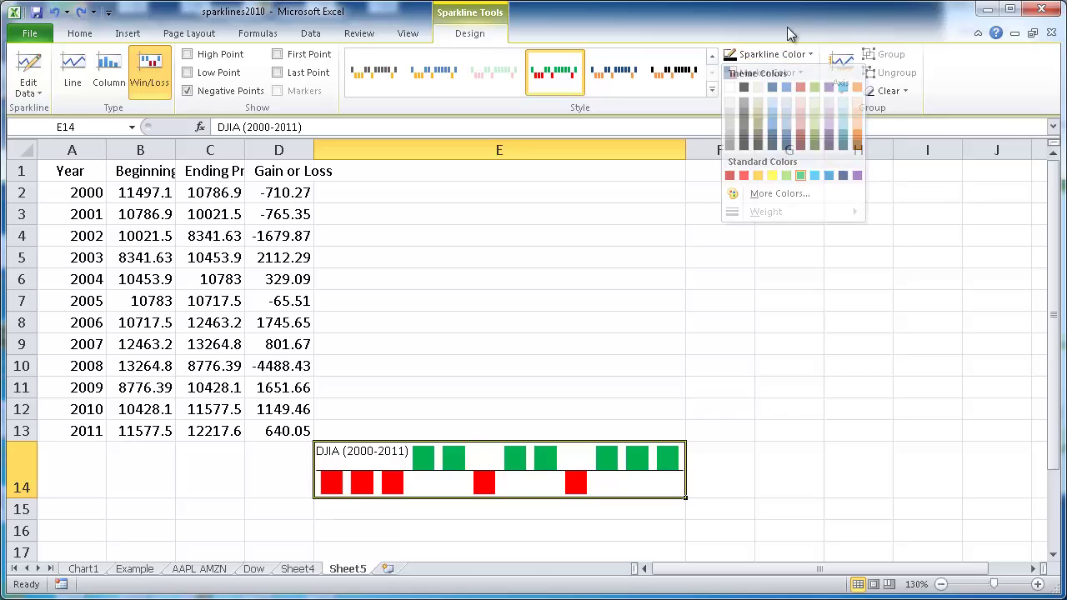